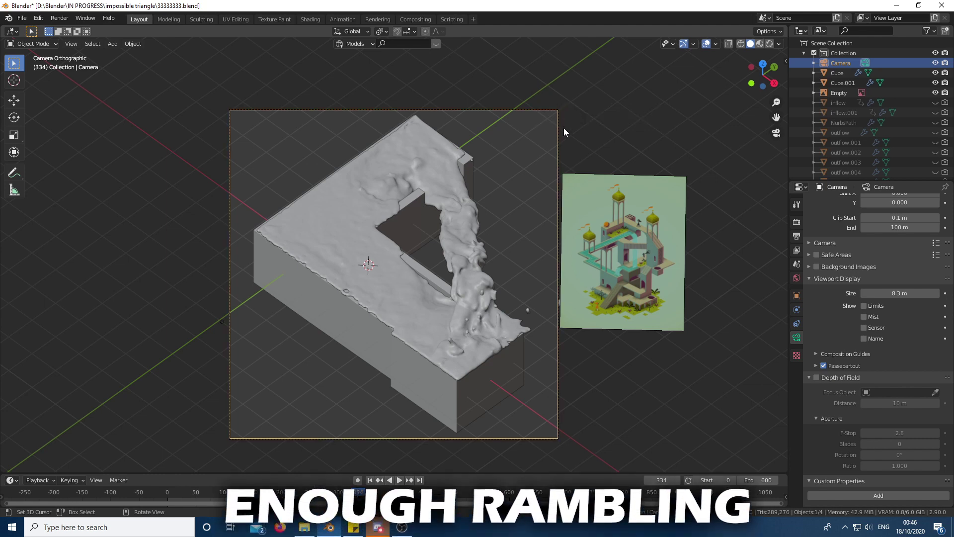
Step: Examine how the orthographic camera frames the triangle model, comparing perspective, top and camera views
left_click(415, 357)
middle_click_drag(415, 358, 475, 173)
key("KP_Divide")
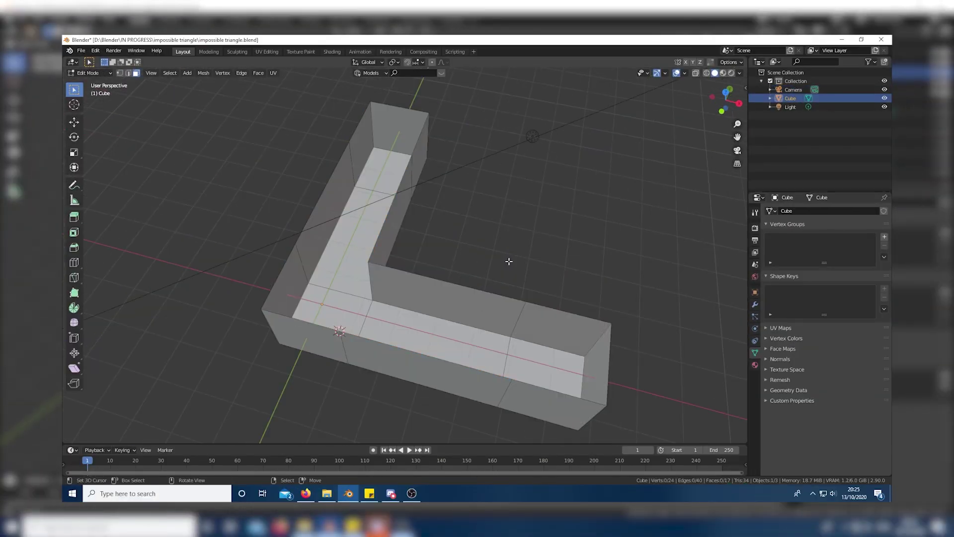
left_click(739, 72)
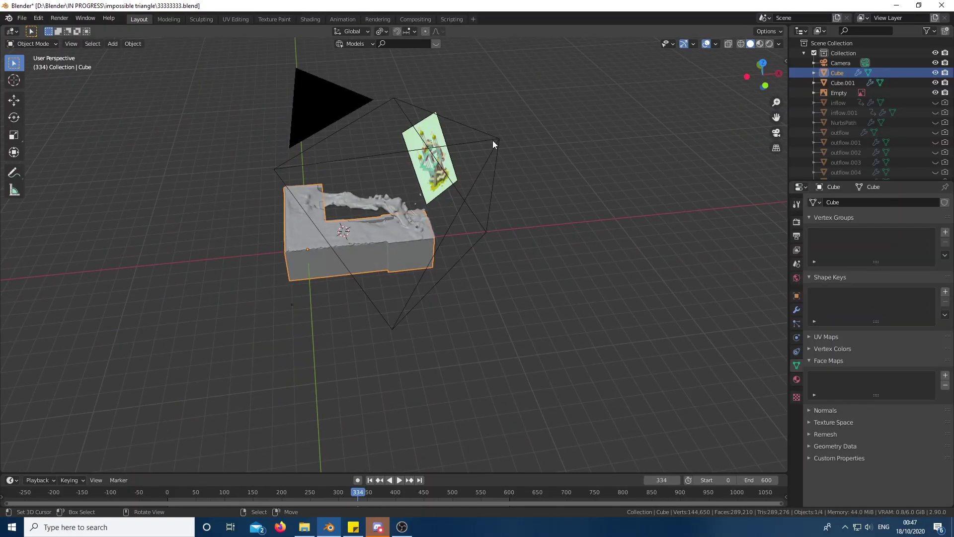
left_click(493, 141)
middle_click_drag(527, 144, 558, 145)
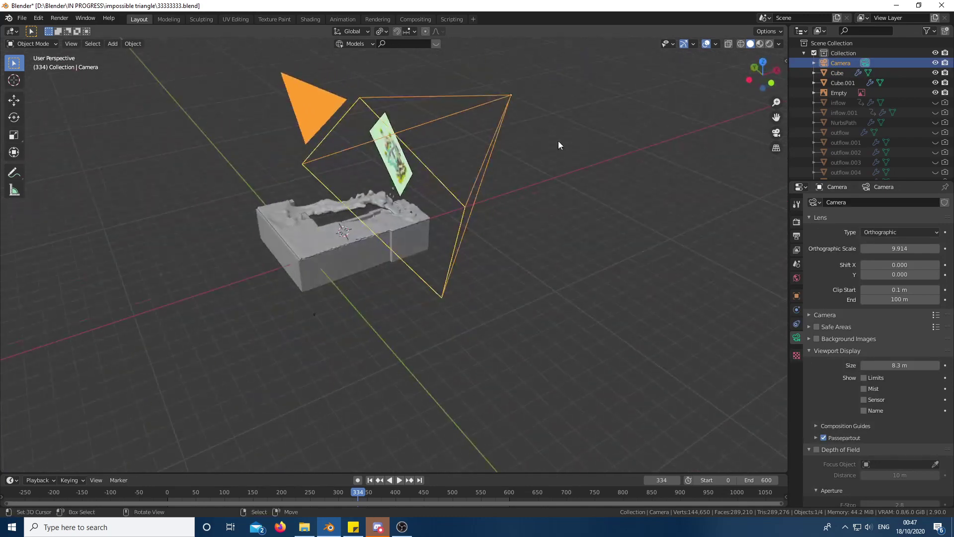
key("KP_0")
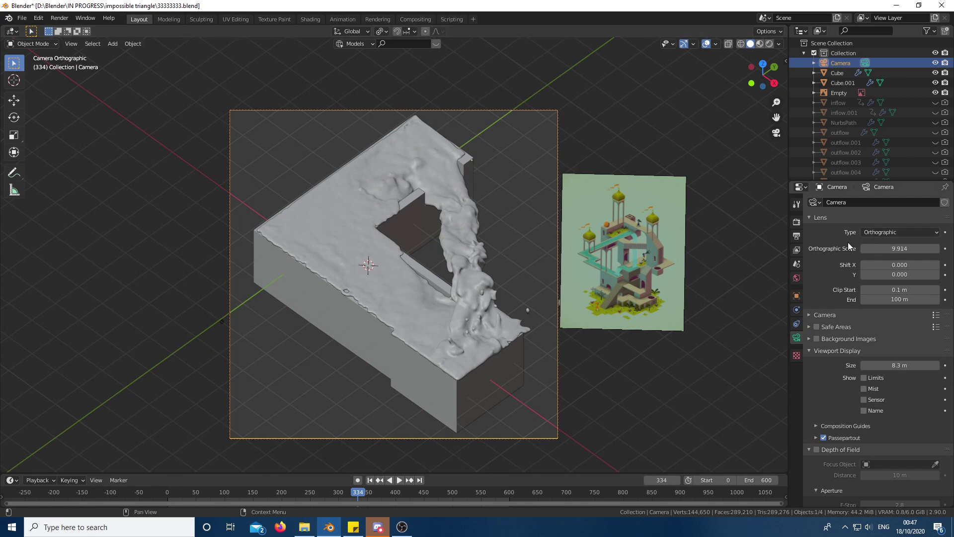
key("KP_7")
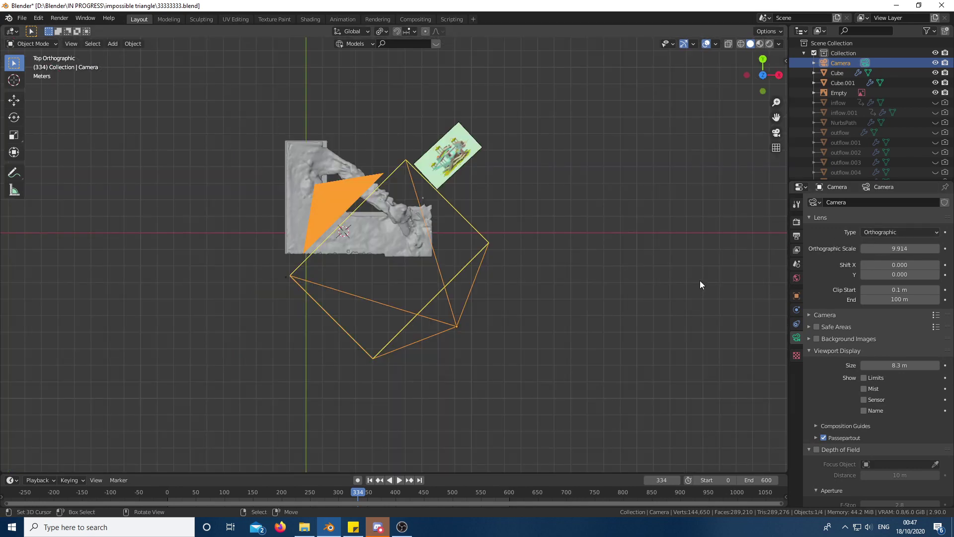
key("KP_0")
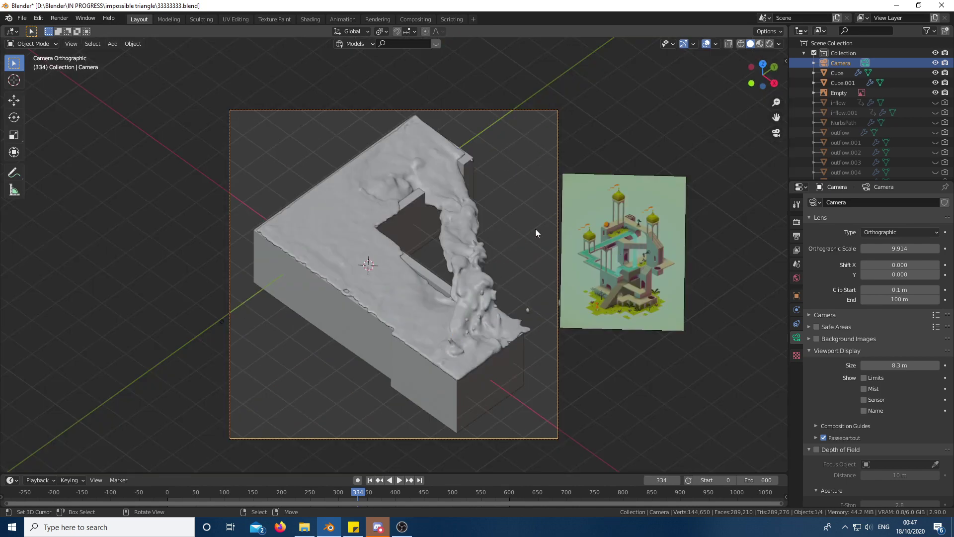
Step: Examine the reference image and the water mesh, viewing the channel and its open corner from several angles
left_click(623, 240)
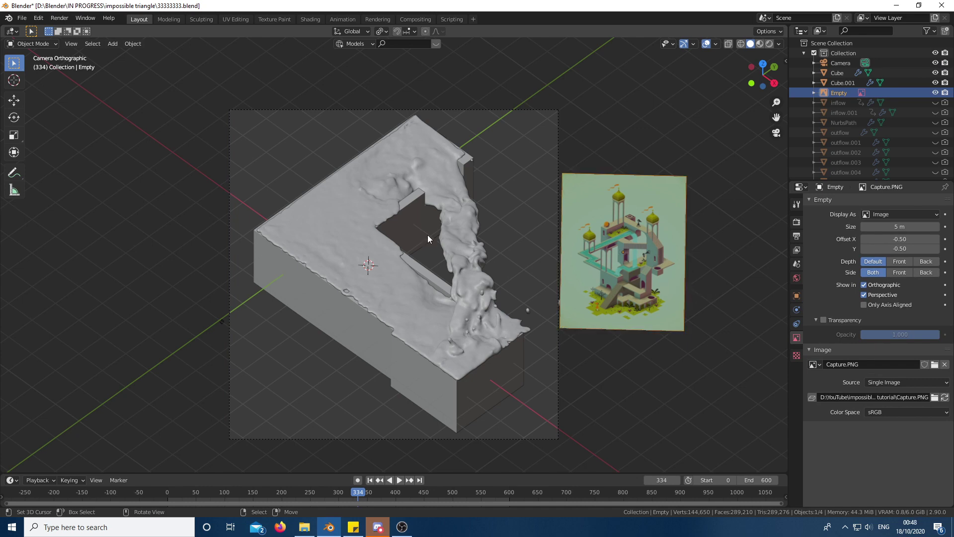
left_click(470, 247)
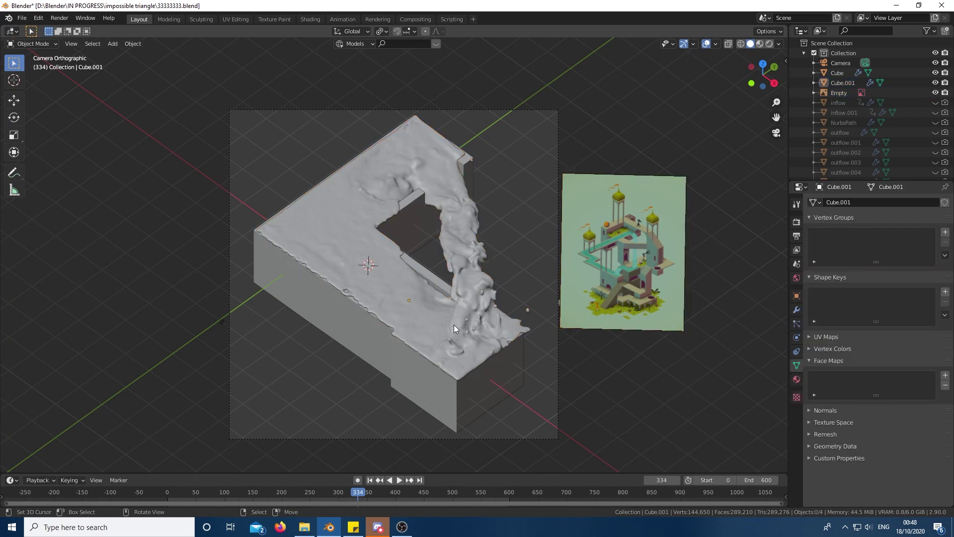
middle_click_drag(577, 258, 546, 236)
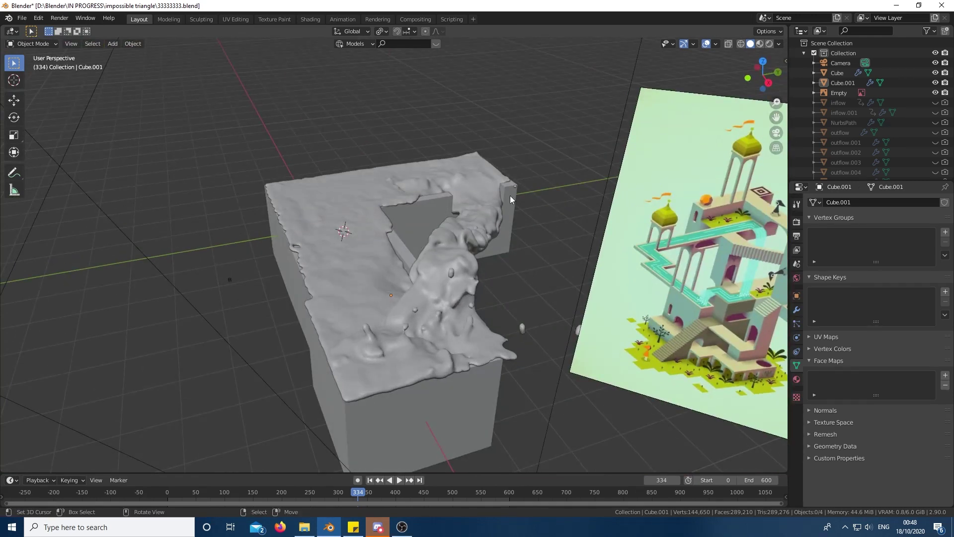
middle_click_drag(383, 212, 508, 272)
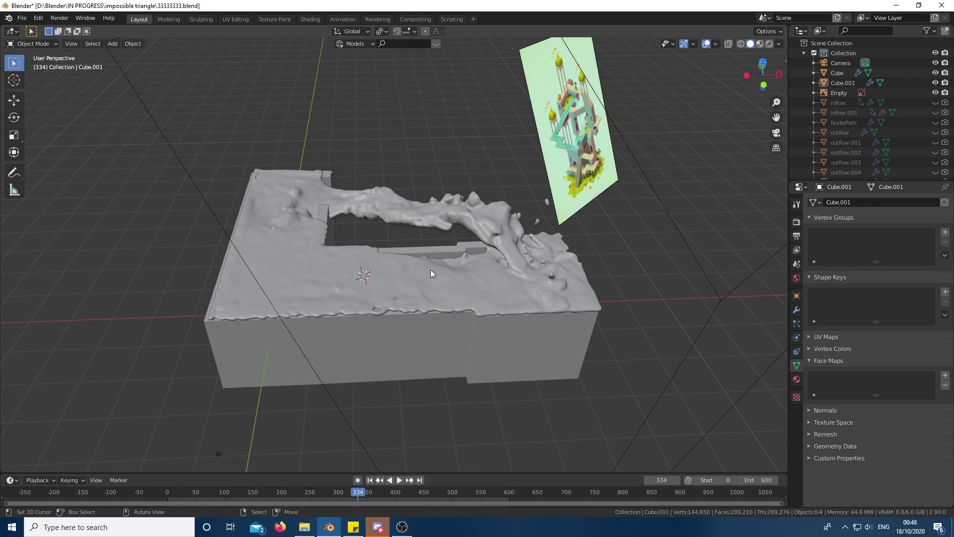
middle_click_drag(330, 257, 452, 201)
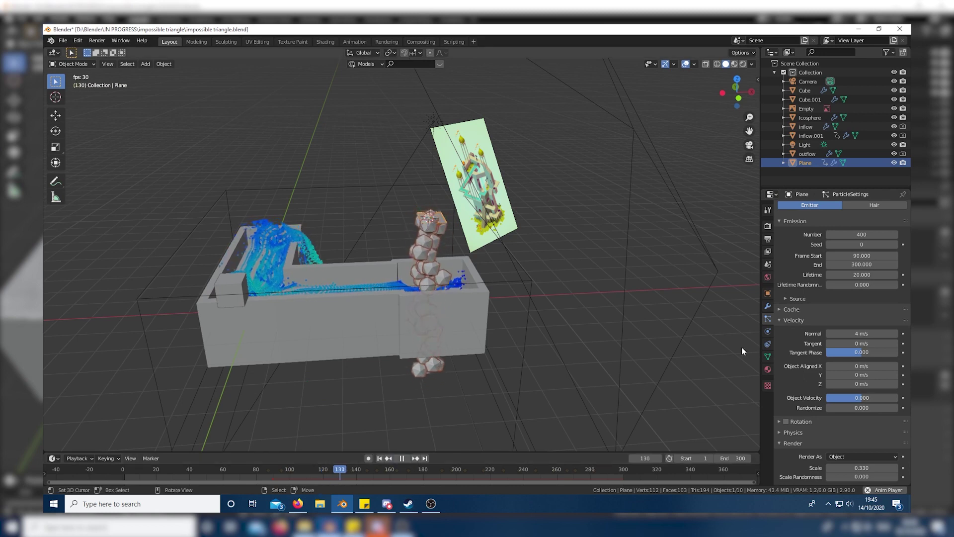
Step: Stop the playback, set the plane's particle lifetime to 10, and replay the simulation from an earlier frame
key("space")
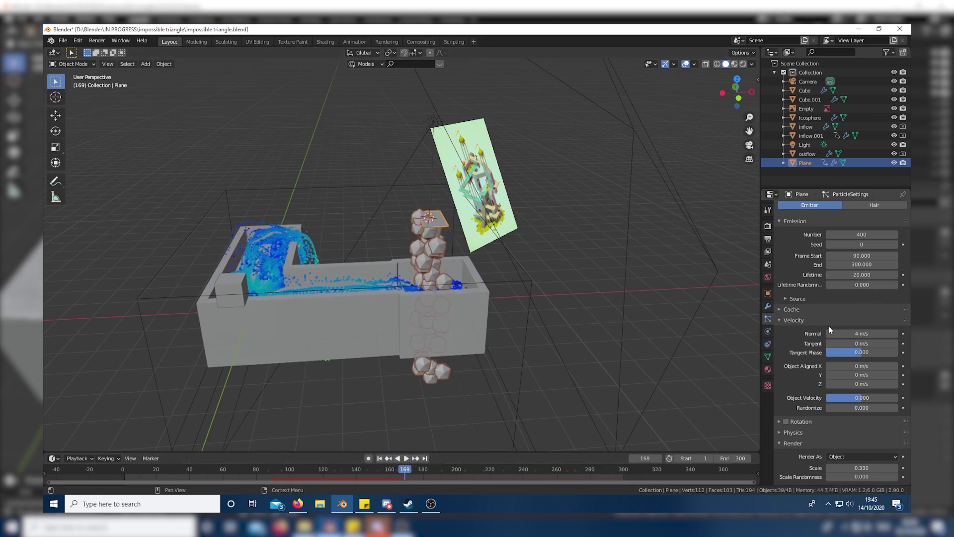
left_click(865, 275)
type("10")
key("Return")
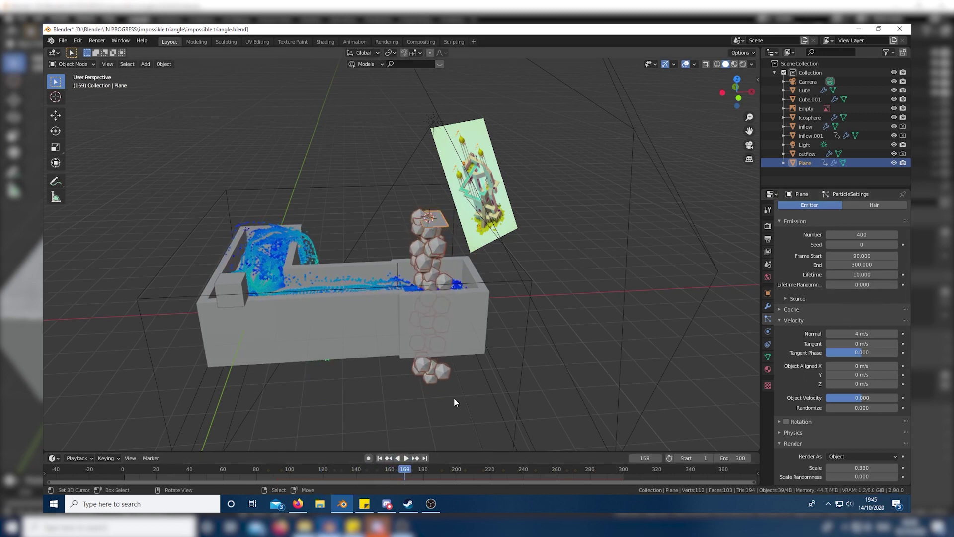
left_click(275, 475)
left_click(405, 458)
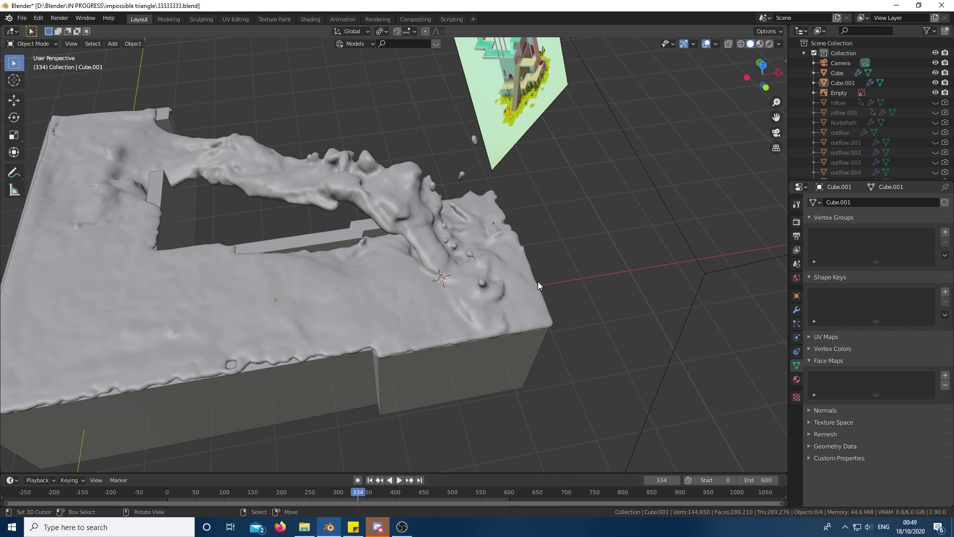
Step: Examine the water mesh from all around, following the stream that bridges the two ends of the channel
middle_click_drag(537, 281, 470, 215)
left_click(470, 216)
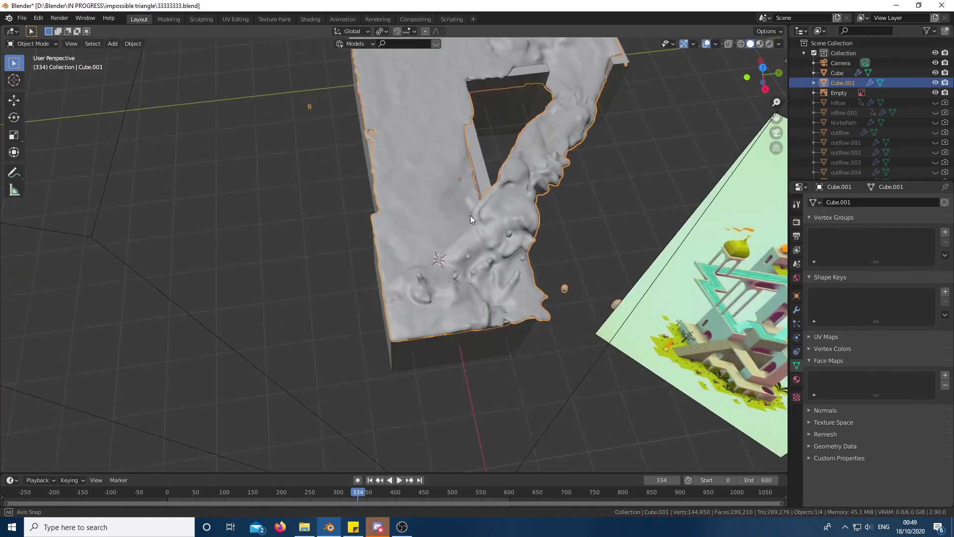
mouse_move(559, 219)
middle_mouse_down()
mouse_move(420, 230)
mouse_move(448, 189)
mouse_move(457, 246)
middle_mouse_up()
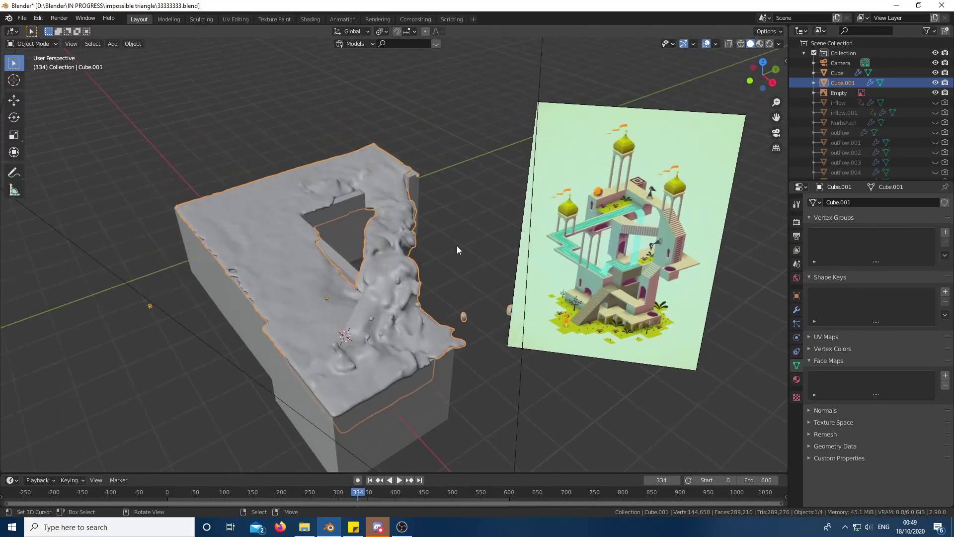
mouse_move(392, 220)
middle_mouse_down()
mouse_move(550, 291)
mouse_move(515, 299)
mouse_move(484, 256)
middle_mouse_up()
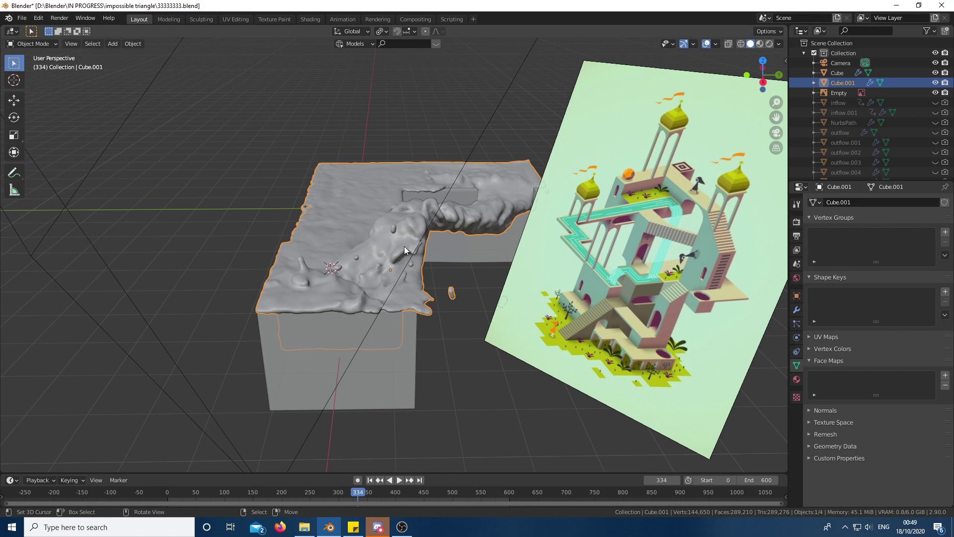
middle_click_drag(368, 305, 535, 333)
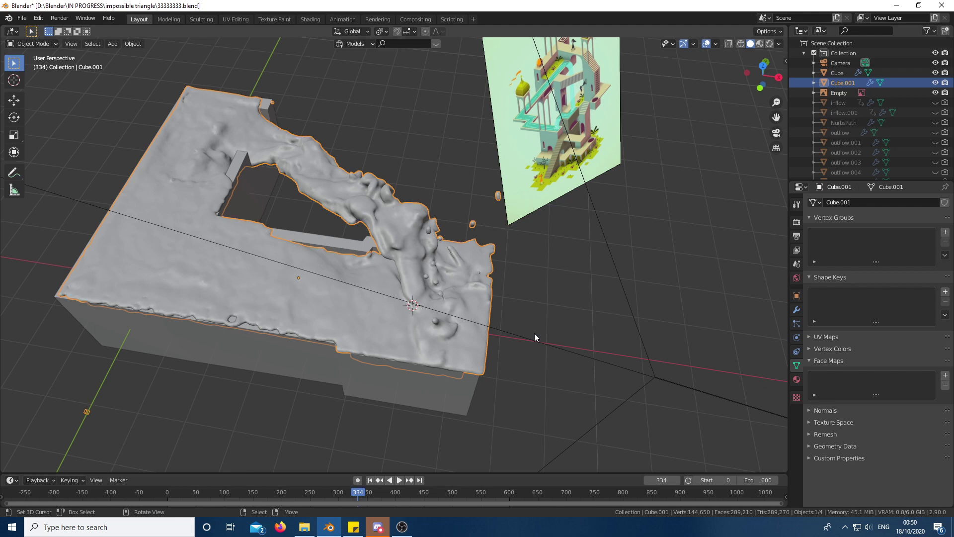
mouse_move(452, 159)
middle_mouse_down()
mouse_move(438, 174)
mouse_move(547, 246)
mouse_move(598, 330)
mouse_move(524, 288)
mouse_move(535, 279)
mouse_move(588, 280)
mouse_move(485, 257)
middle_mouse_up()
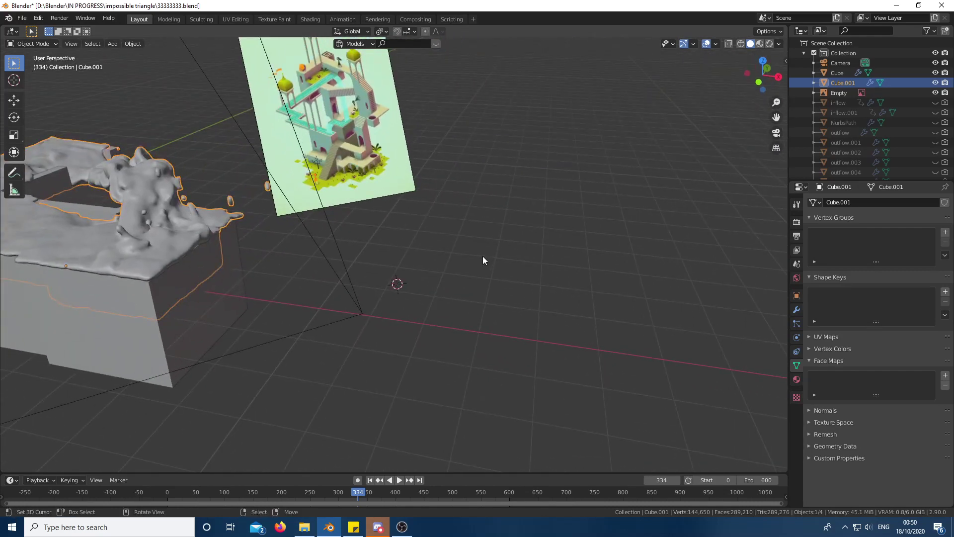
Step: Add a cube beside the model with a material of transmission 1.000 and roughness 0.000, shown in rendered shading
key("shift+a")
left_click(565, 269)
mouse_move(565, 268)
middle_mouse_down()
mouse_move(550, 266)
mouse_move(616, 267)
middle_mouse_up()
key("shift+z")
left_click(797, 380)
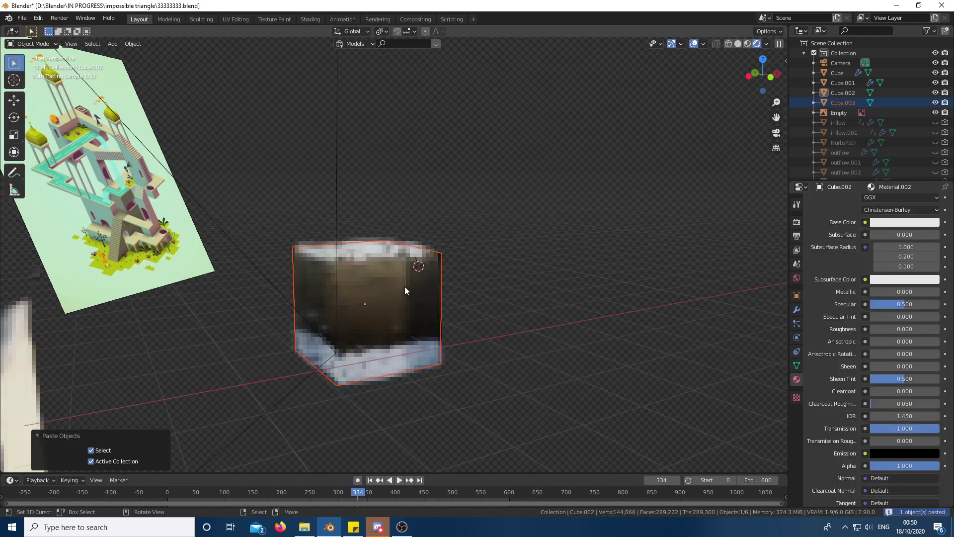
Step: Move the pasted glass cube about 1.27 m in X and 1.14 m in Z to overlap the first, and inspect the intersection
key("g")
left_click(478, 224)
scroll(405, 274, "up", 5)
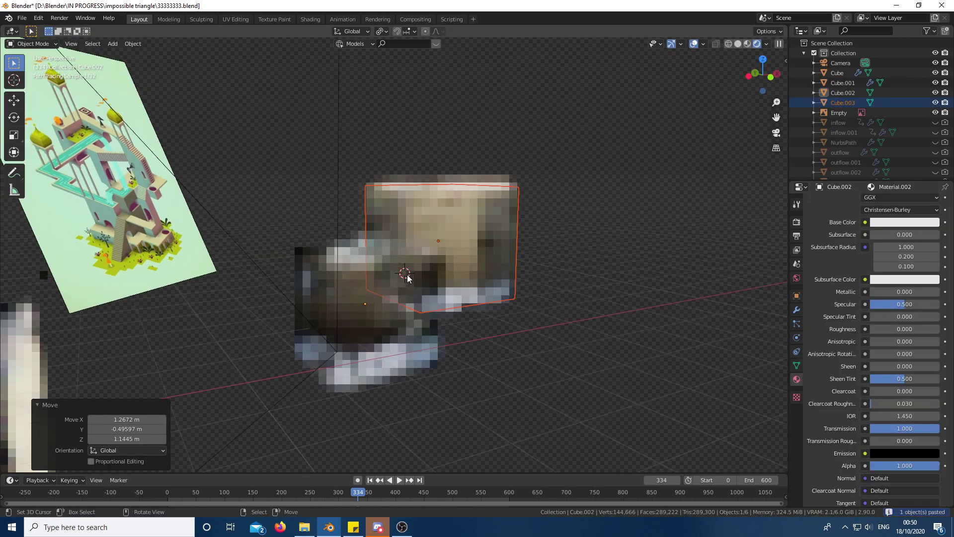
left_click(628, 370)
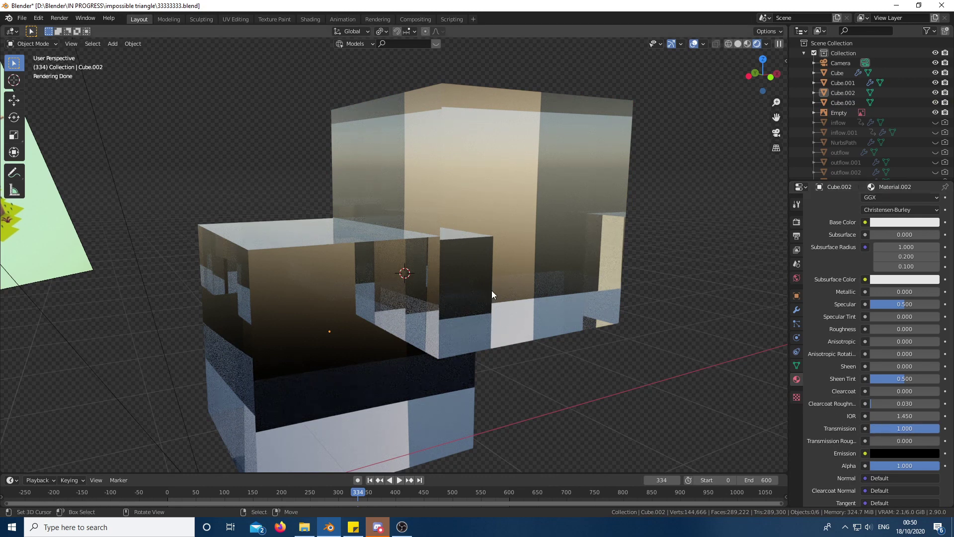
middle_click_drag(491, 290, 473, 273)
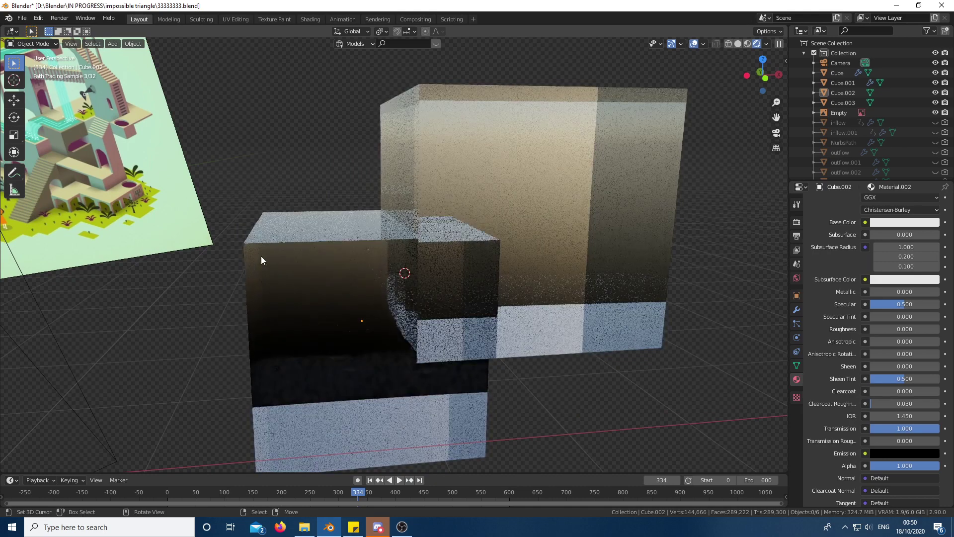
Step: Delete both overlapping glass cubes
left_click(448, 248)
key("Delete")
left_click(403, 251)
key("Delete")
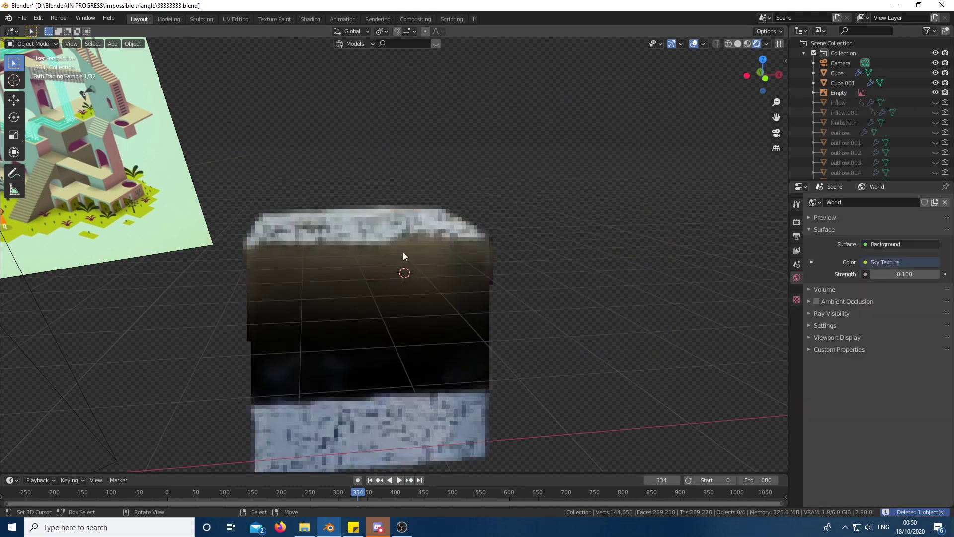
scroll(404, 252, "down", 5)
middle_click_drag(430, 239, 437, 249)
scroll(410, 305, "up", 2)
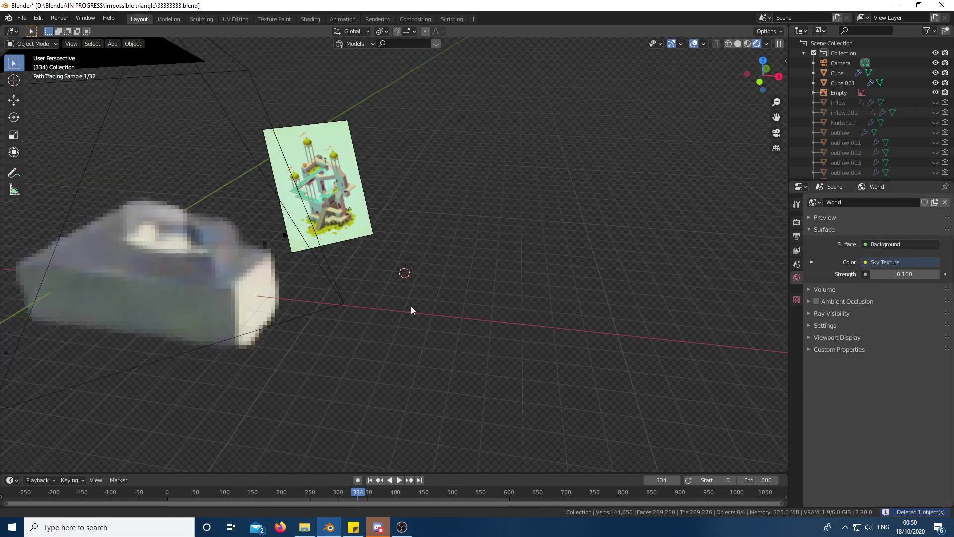
Step: Compare the rendered model in orthographic and perspective projection, and return the viewport to solid shading
middle_click_drag(411, 306, 331, 288)
key("KP_5")
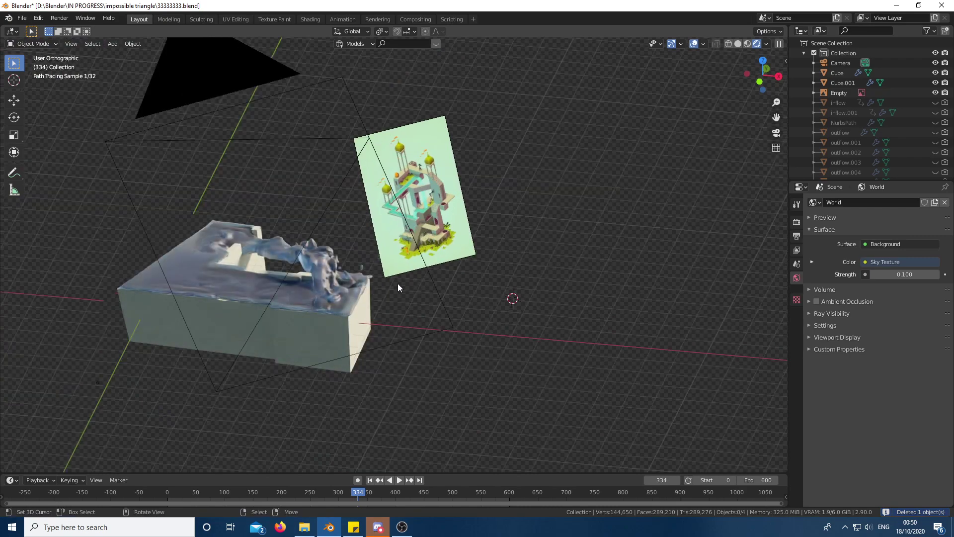
key("KP_5")
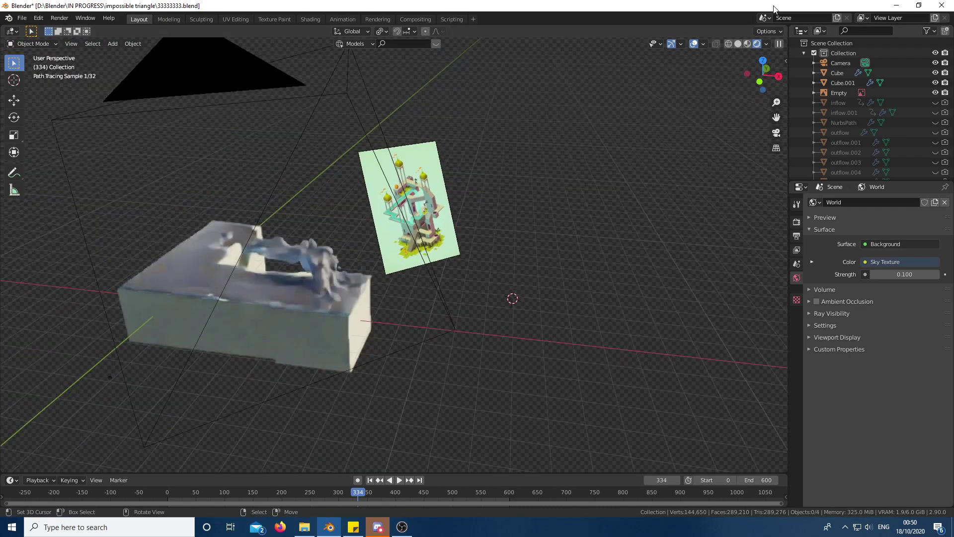
left_click(738, 44)
Step: Inspect the water surface close up along the channel, its inner edges and the falling stream
mouse_move(689, 230)
middle_mouse_down()
mouse_move(652, 243)
mouse_move(616, 231)
middle_mouse_up()
scroll(525, 219, "up", 4)
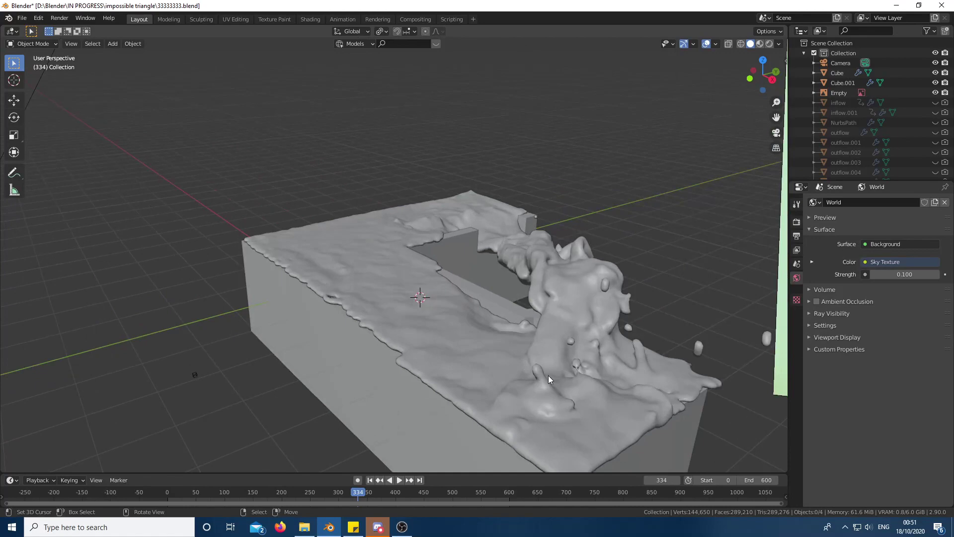
middle_click_drag(532, 364, 578, 362)
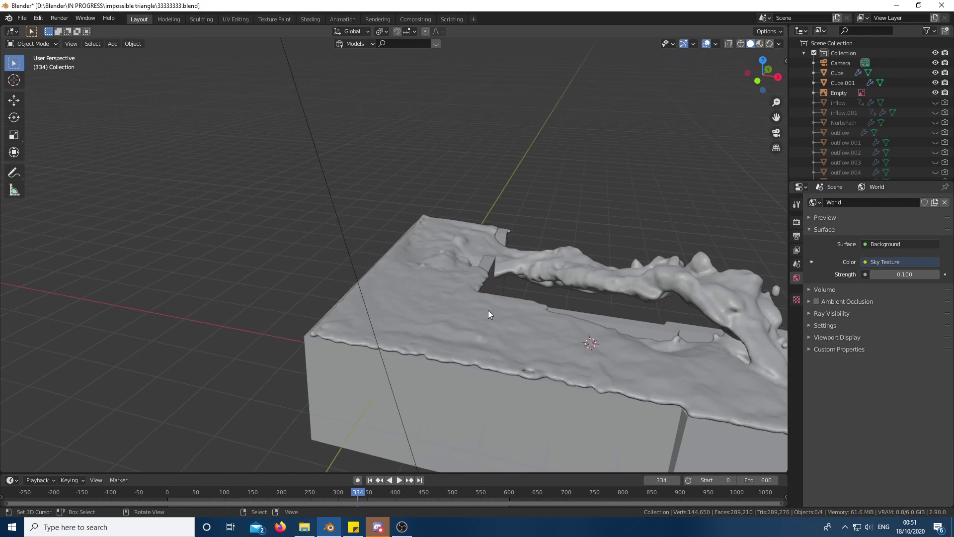
middle_click_drag(567, 321, 410, 318)
middle_click_drag(470, 275, 484, 282)
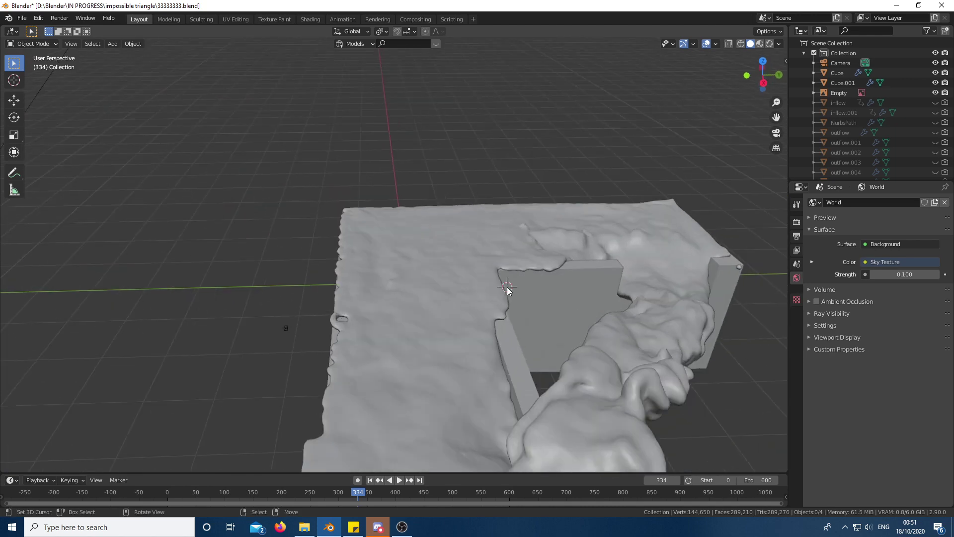
left_click(487, 284)
middle_click_drag(428, 228, 488, 252)
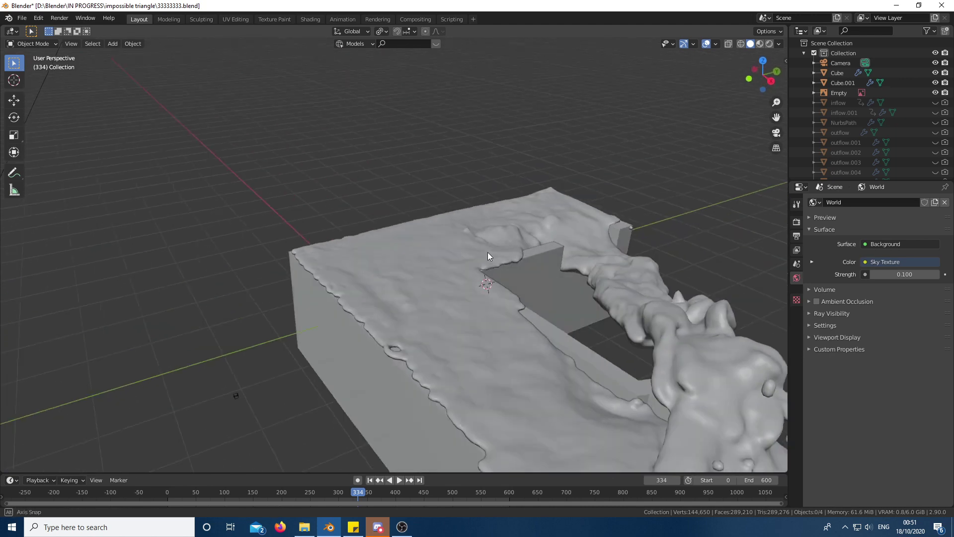
Step: Examine the waterfall and channels in the reference image, and compare them with the model in camera view and from behind
scroll(502, 255, "down", 6)
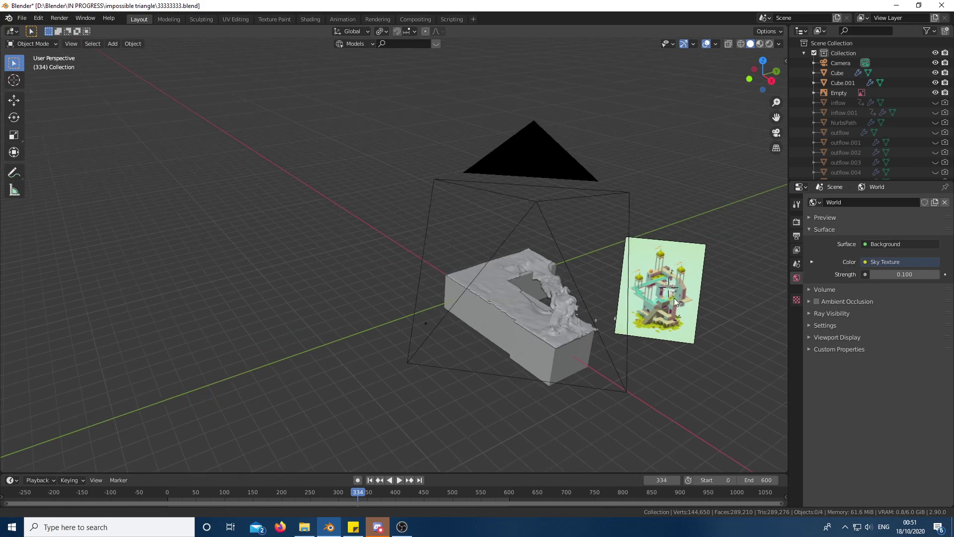
middle_click_drag(674, 297, 535, 291, "shift")
scroll(536, 291, "up", 10)
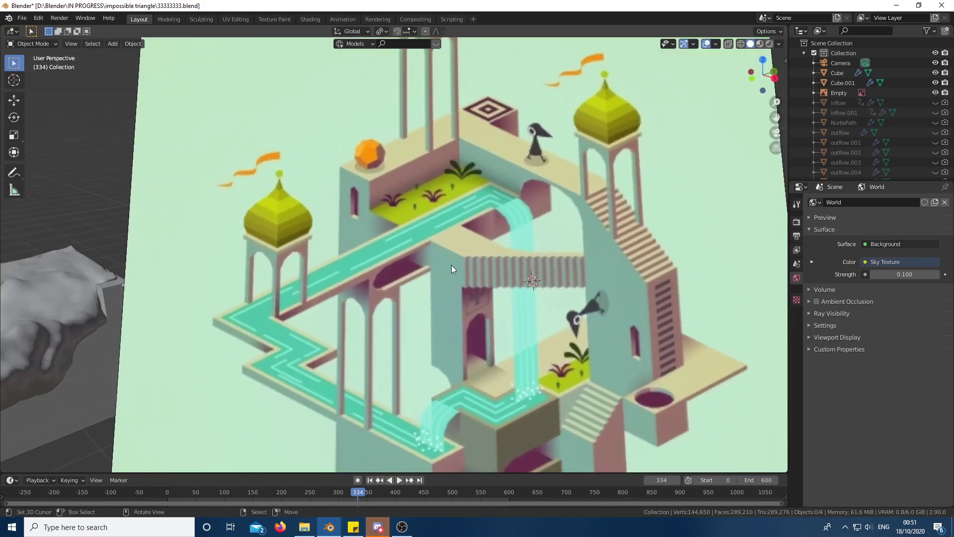
scroll(512, 384, "down", 5)
middle_click_drag(566, 343, 469, 267)
scroll(434, 275, "down", 5)
key("KP_0")
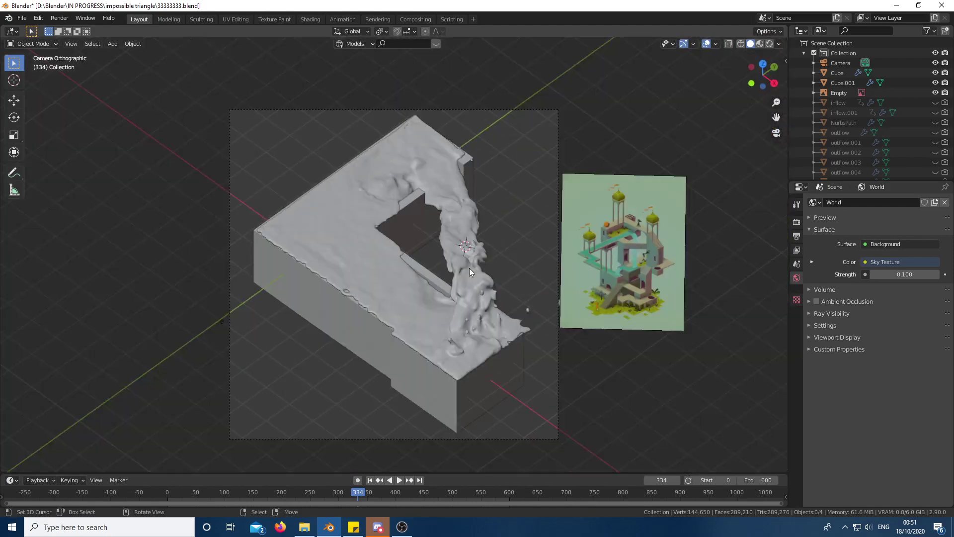
middle_click_drag(454, 233, 581, 313)
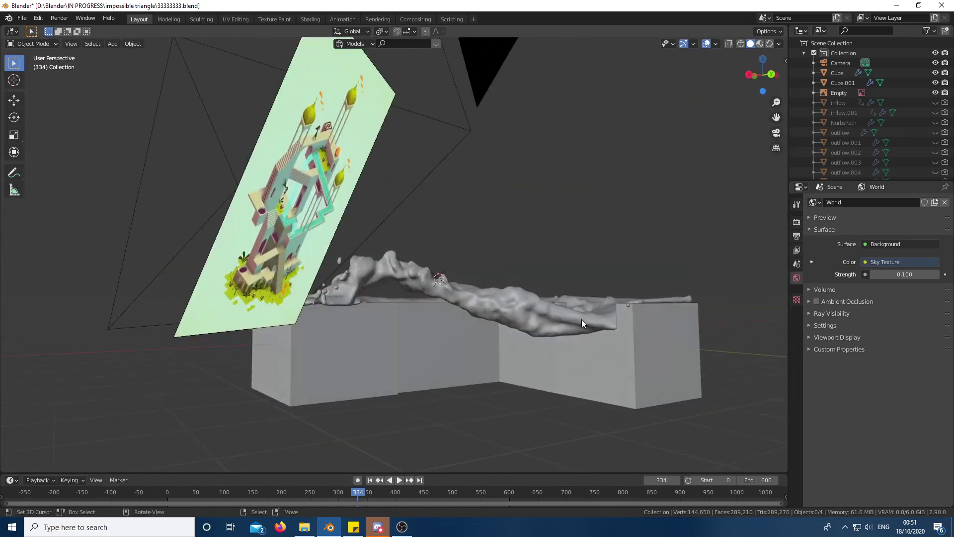
Step: Inspect the stream bridging the gap between the channels from above, through the camera and from both sides
middle_click_drag(342, 281, 327, 323)
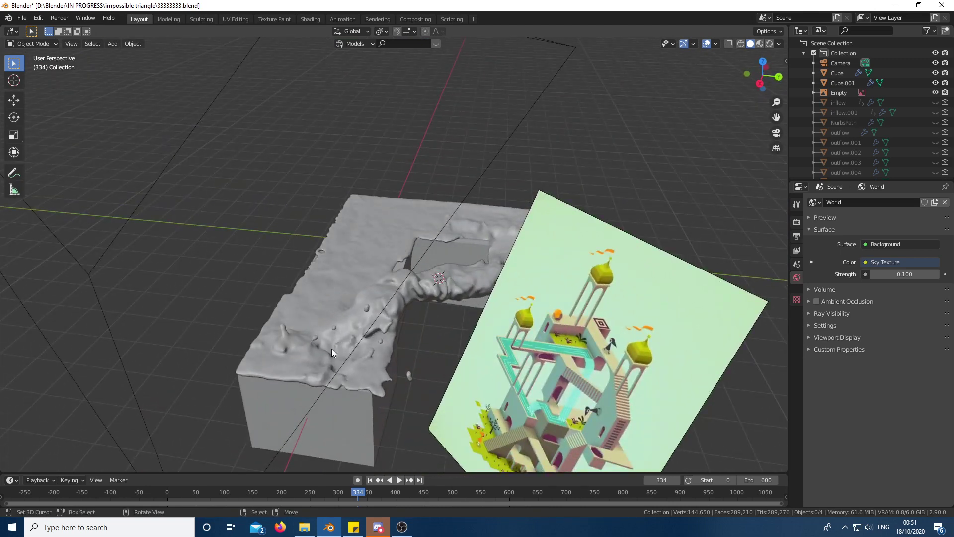
middle_click_drag(333, 332, 356, 323)
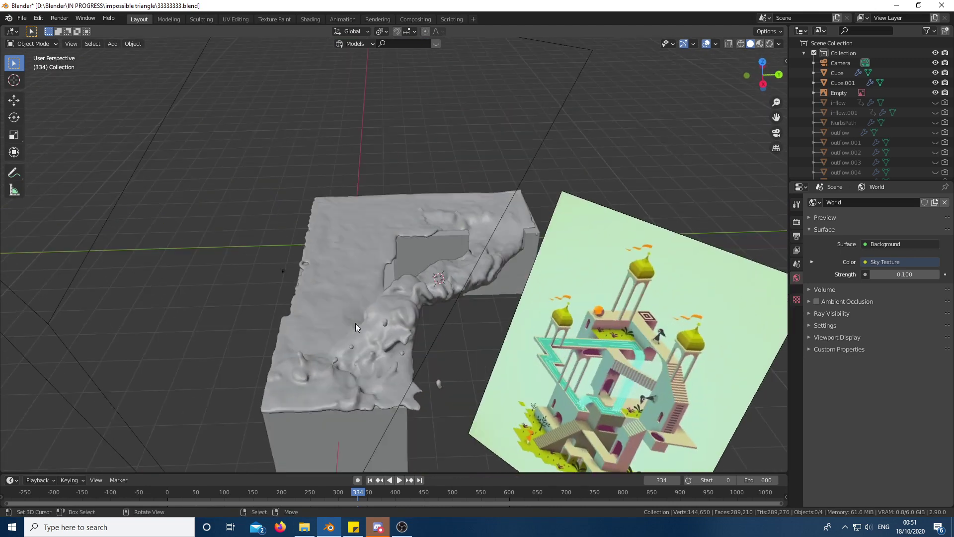
key("KP_0")
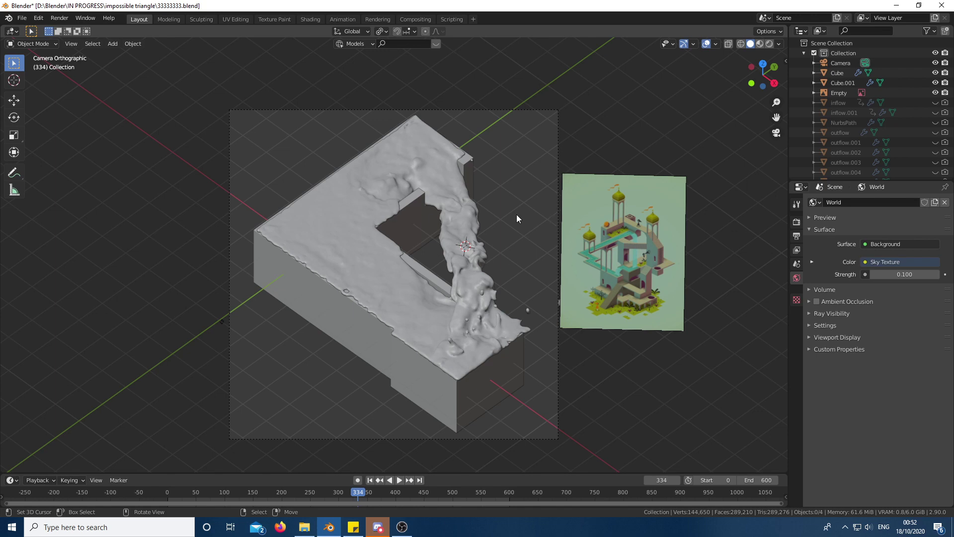
middle_click_drag(517, 218, 603, 297)
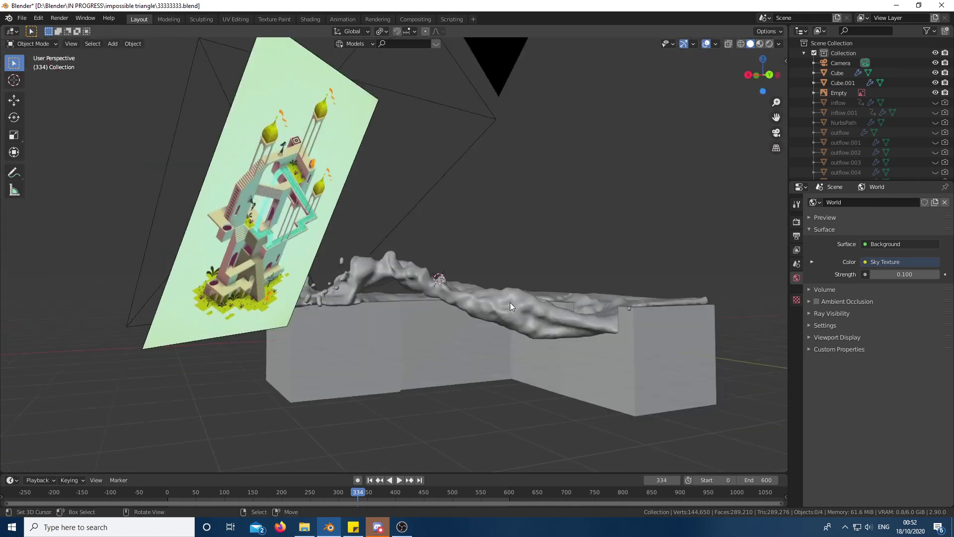
middle_click_drag(477, 269, 599, 268)
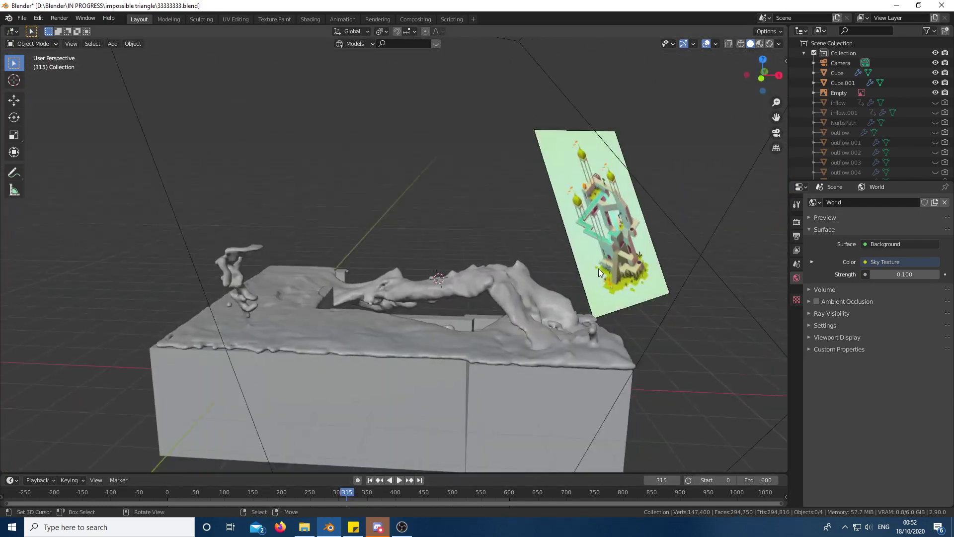
Step: Select the Cube.001 water mesh and review its fluid domain settings, down to the cache and field weights
left_click(597, 344)
left_click(796, 337)
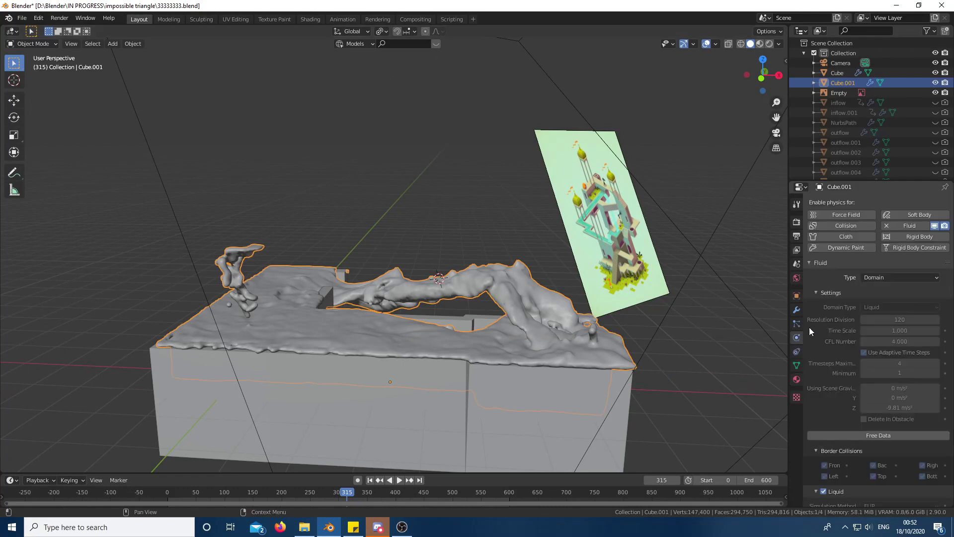
scroll(813, 321, "down", 8)
scroll(813, 321, "down", 12)
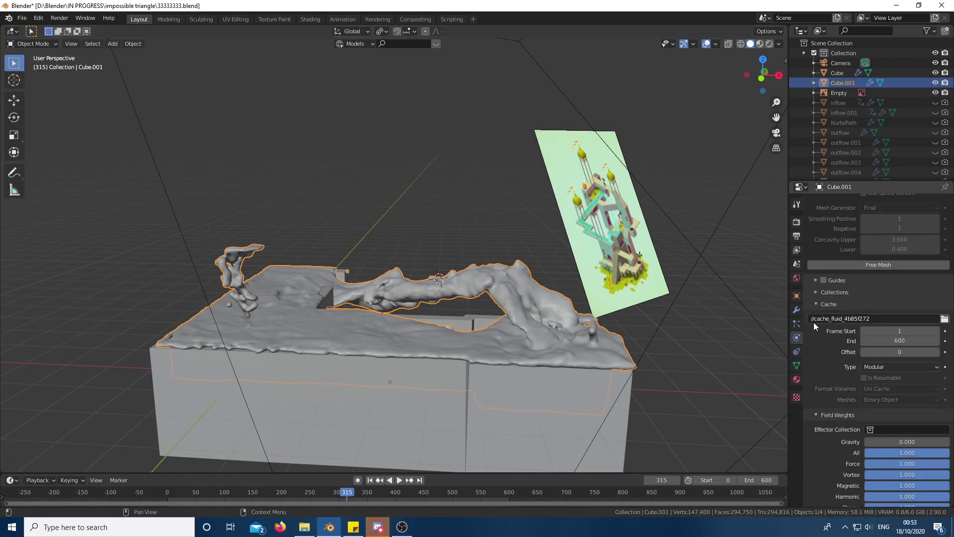
middle_click_drag(485, 273, 580, 258)
scroll(898, 106, "down", 2)
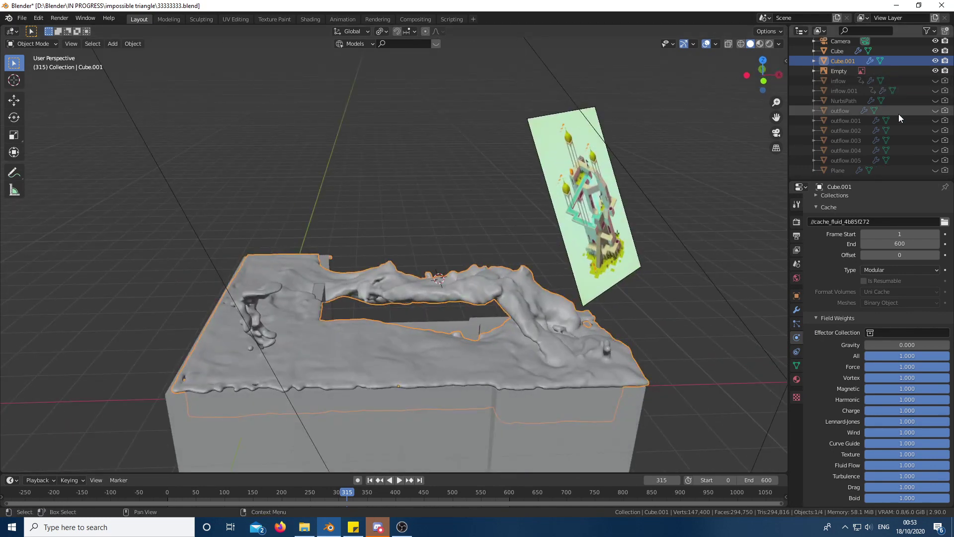
Step: Unhide and select the Plane wind force field on the channel, and view its placement from the side and above
left_click(298, 325)
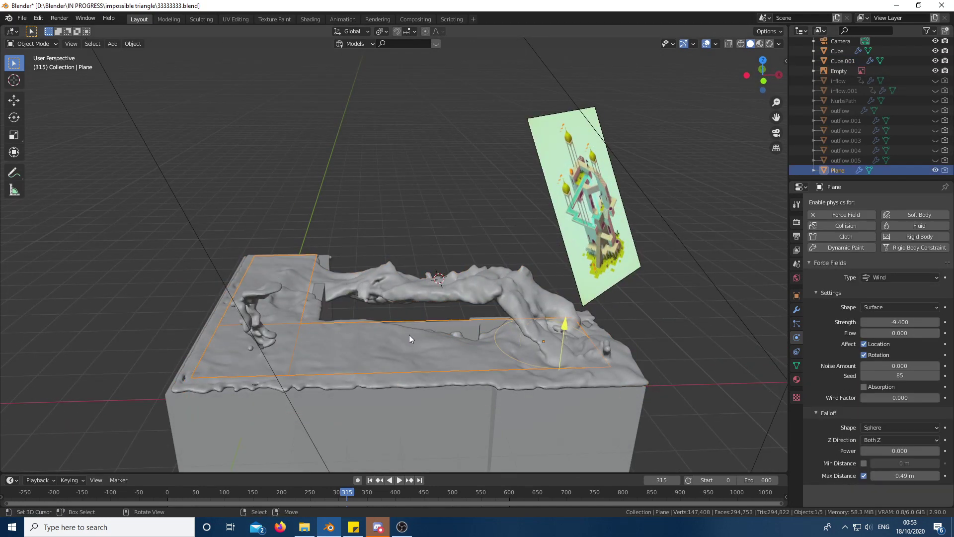
middle_click_drag(409, 335, 531, 315)
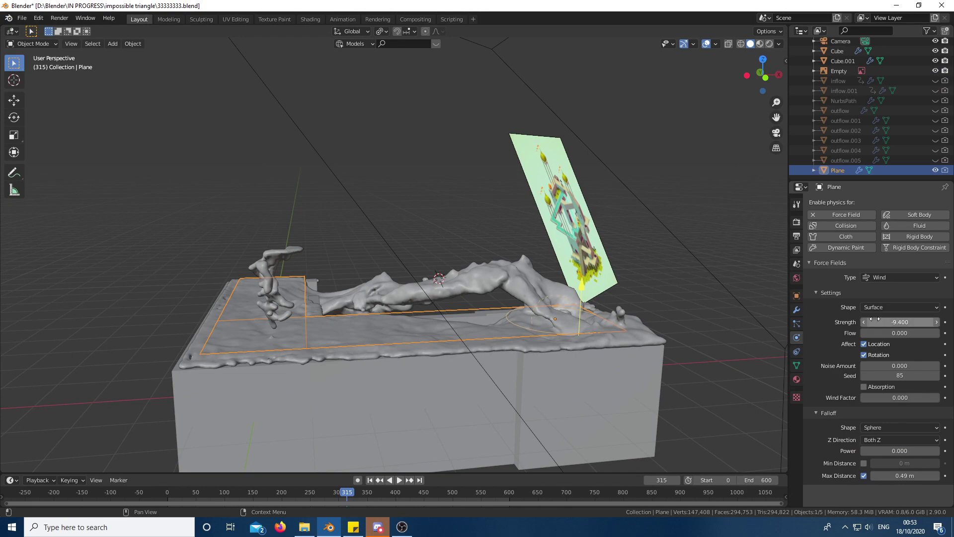
middle_click_drag(370, 413, 468, 383)
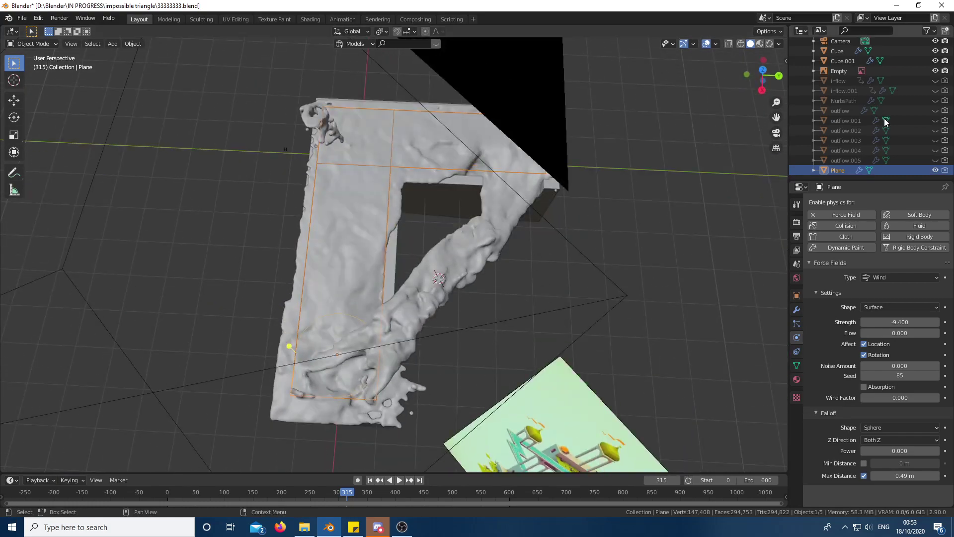
scroll(935, 93, "up", 1)
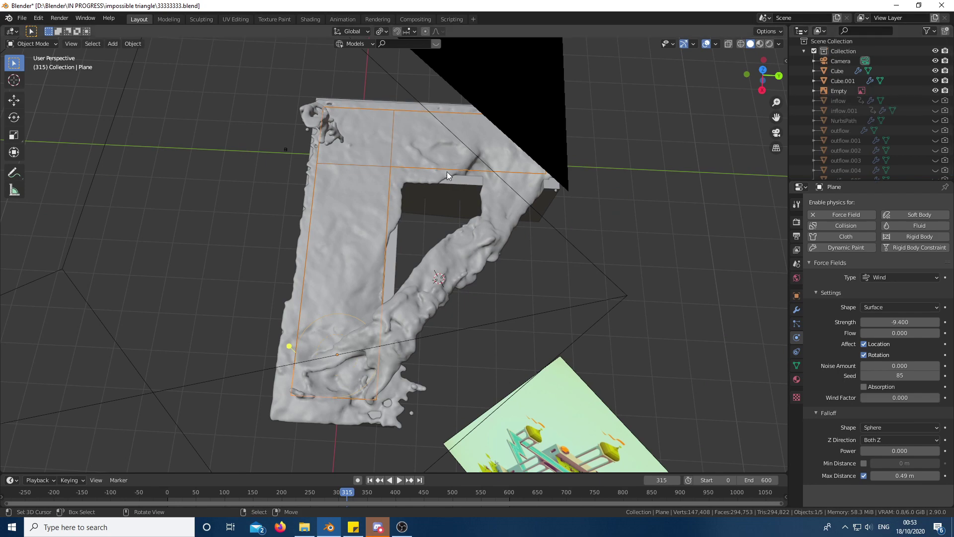
middle_click_drag(446, 171, 572, 124)
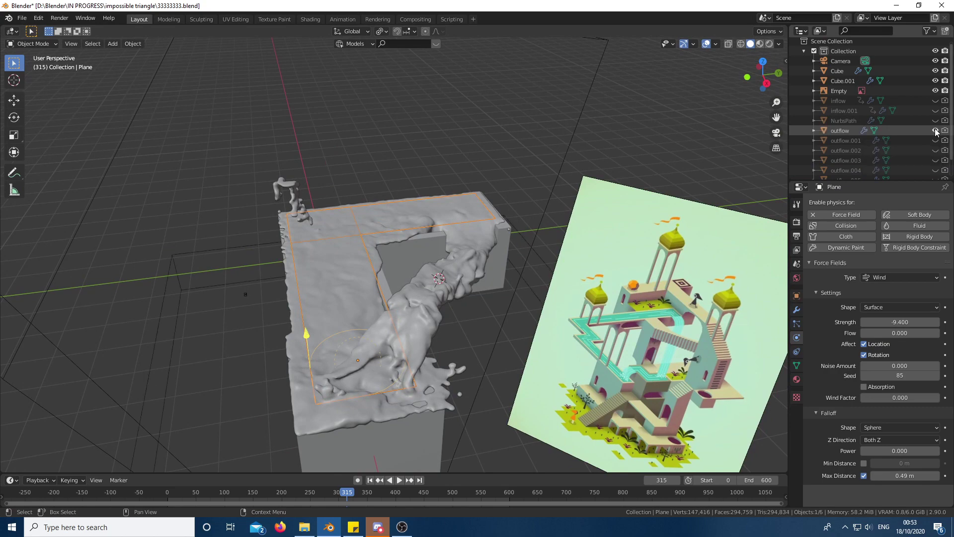
Step: Show and select the NurbsPath tube around the stream to inspect its wind force field and shape, and hide it again
left_click(935, 120)
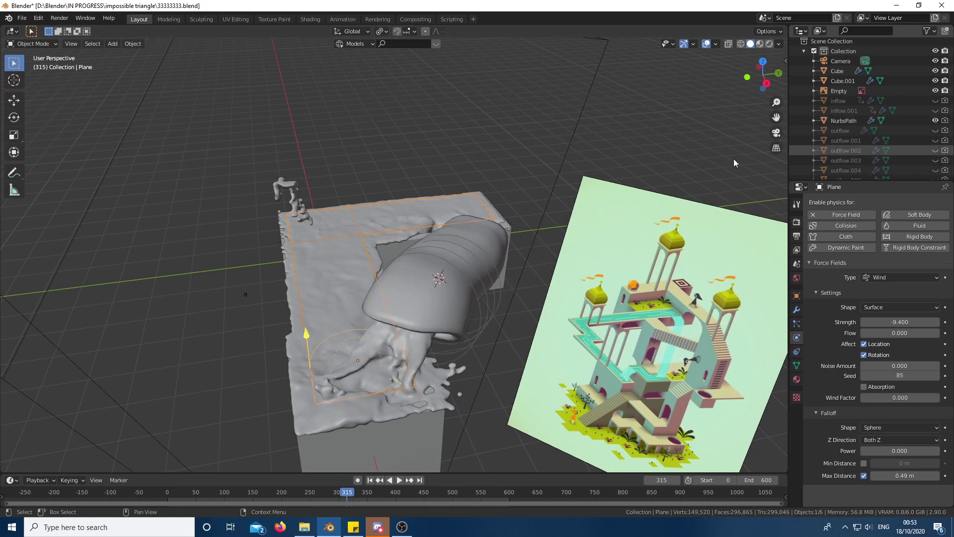
middle_click_drag(734, 159, 420, 278)
left_click(418, 216)
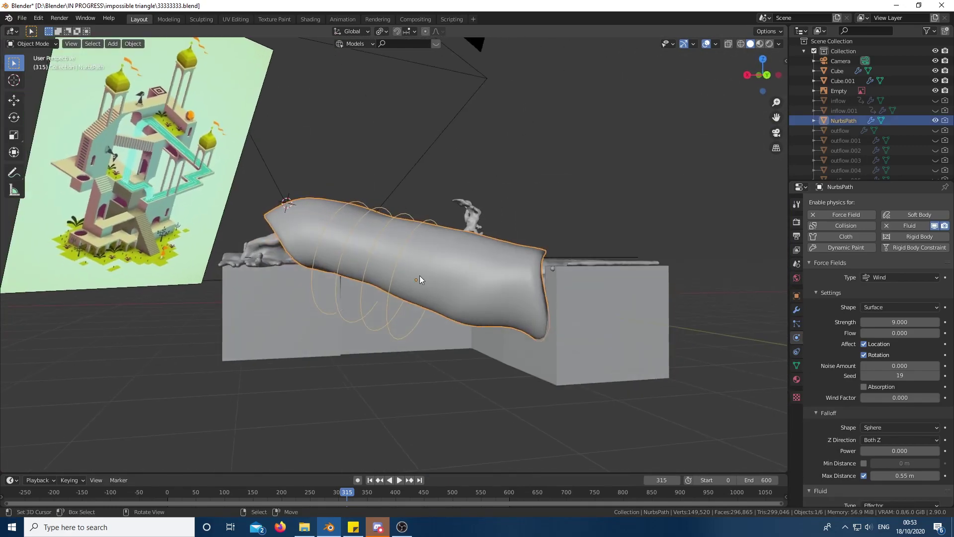
middle_click_drag(400, 239, 474, 240)
scroll(307, 231, "up", 5)
scroll(413, 231, "down", 4)
scroll(408, 216, "up", 4)
scroll(458, 213, "down", 3)
scroll(474, 240, "down", 2)
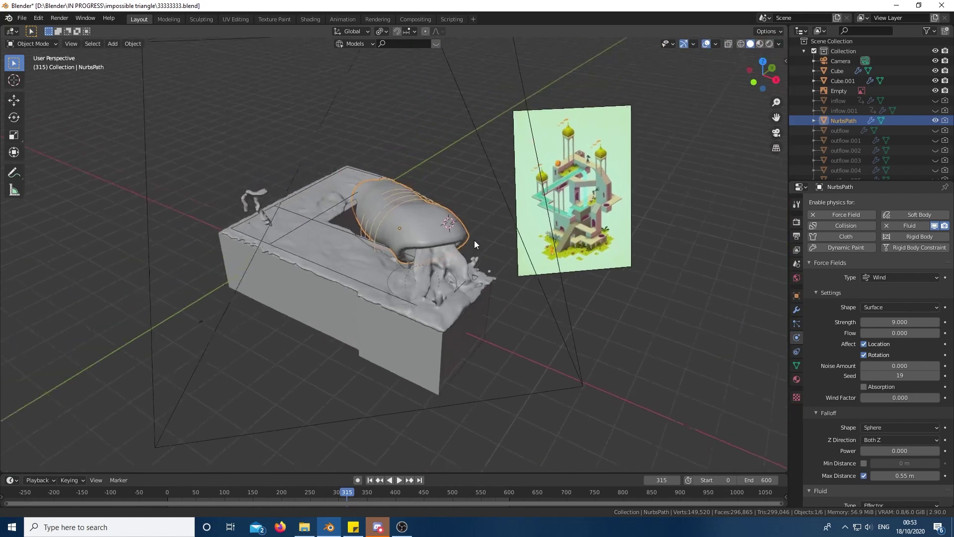
left_click(935, 120)
Step: Scrub and step through the fluid animation around frames 310 to 319 to examine how the water moves
middle_click_drag(532, 213, 507, 207)
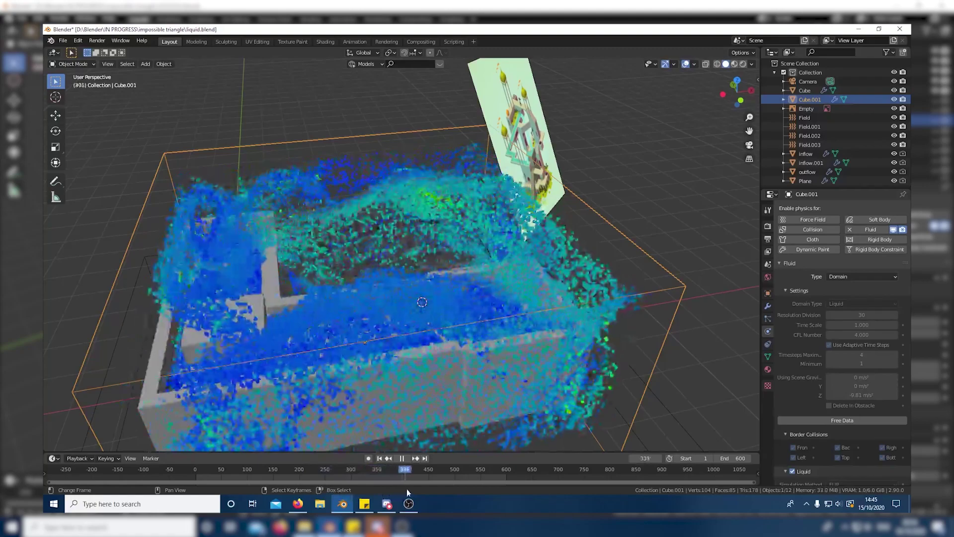
mouse_move(407, 488)
left_mouse_down()
mouse_move(422, 488)
mouse_move(325, 486)
left_mouse_up()
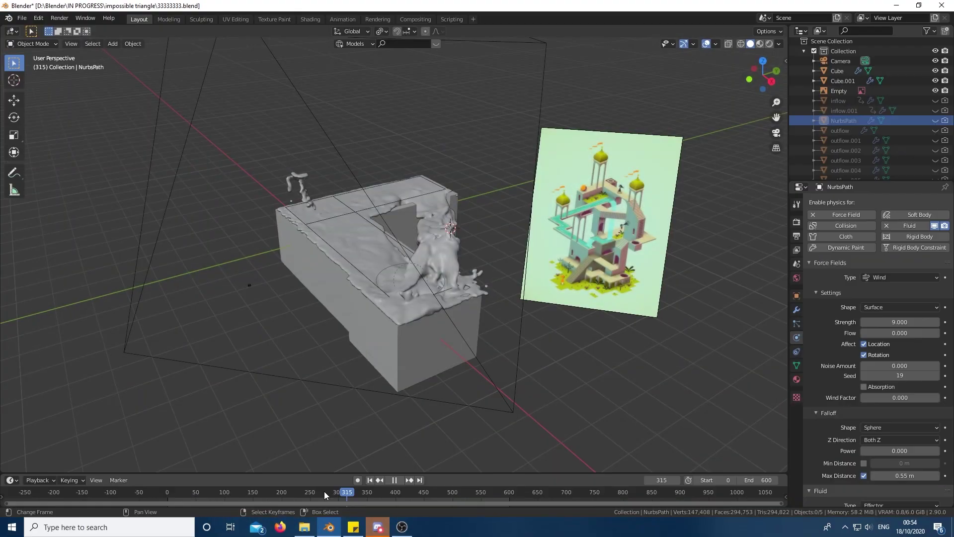
left_click_drag(324, 491, 350, 493)
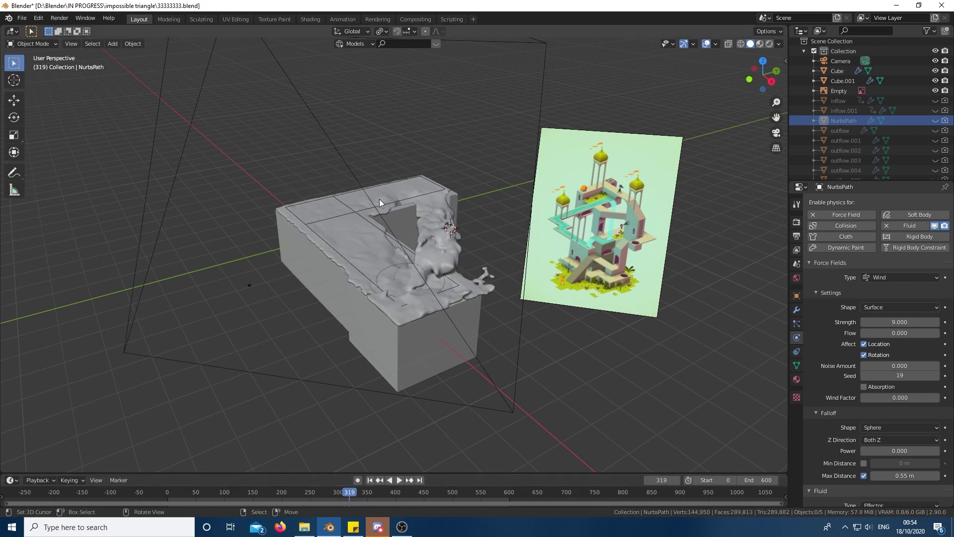
key("Left")
key("Left")
key("Left")
key("Left")
key("Left")
key("Left")
key("Left")
key("Left")
key("Left")
key("Left")
key("Left")
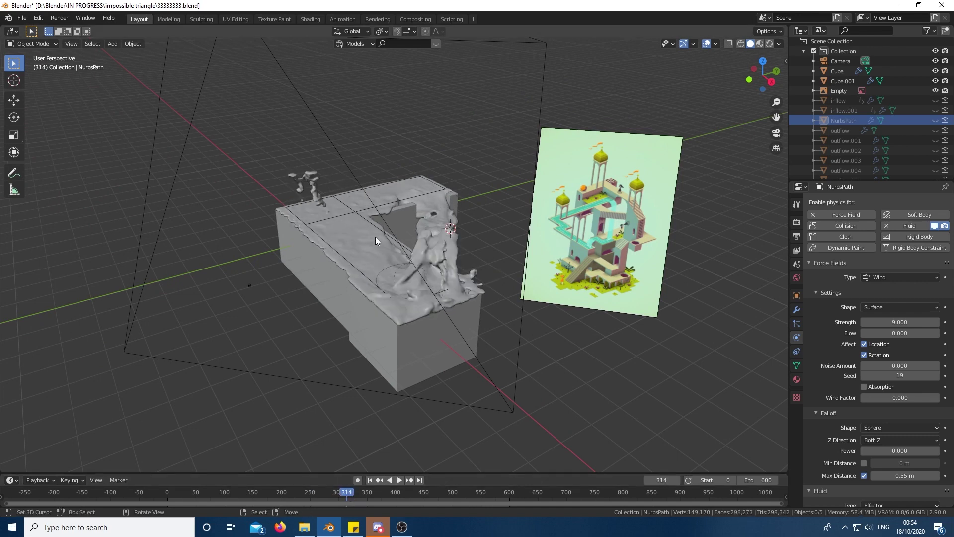
key("Right")
key("Right")
key("Right")
key("Right")
key("Right")
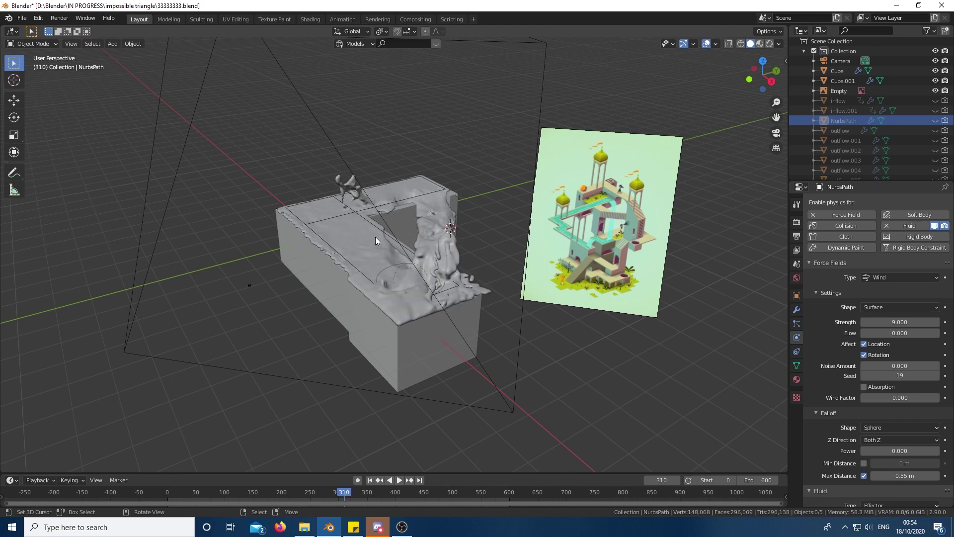
Step: Show outflow.001 through outflow.005 to view their placement around the model, and hide all five again
scroll(919, 138, "down", 2)
left_click(935, 120)
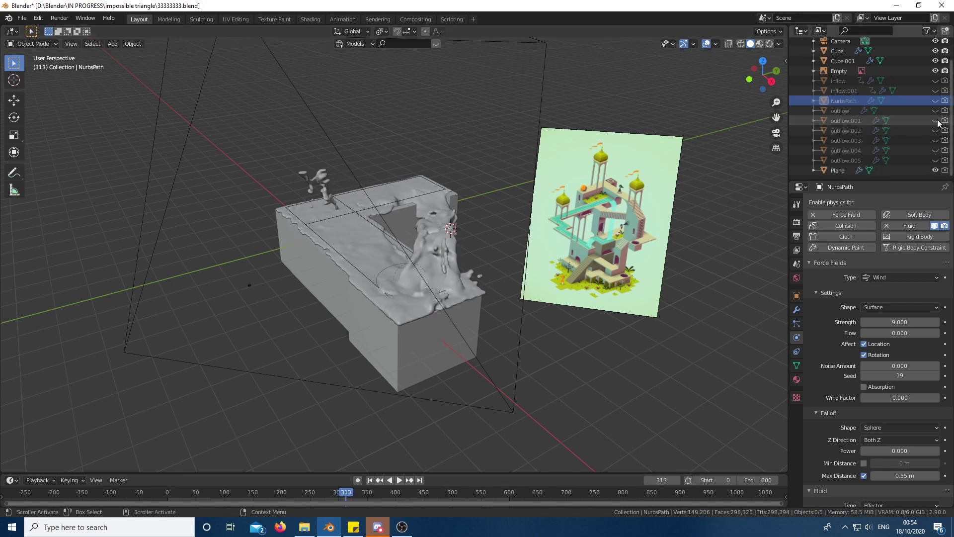
left_click(935, 130)
left_click(935, 140)
left_click(935, 150)
left_click(936, 160)
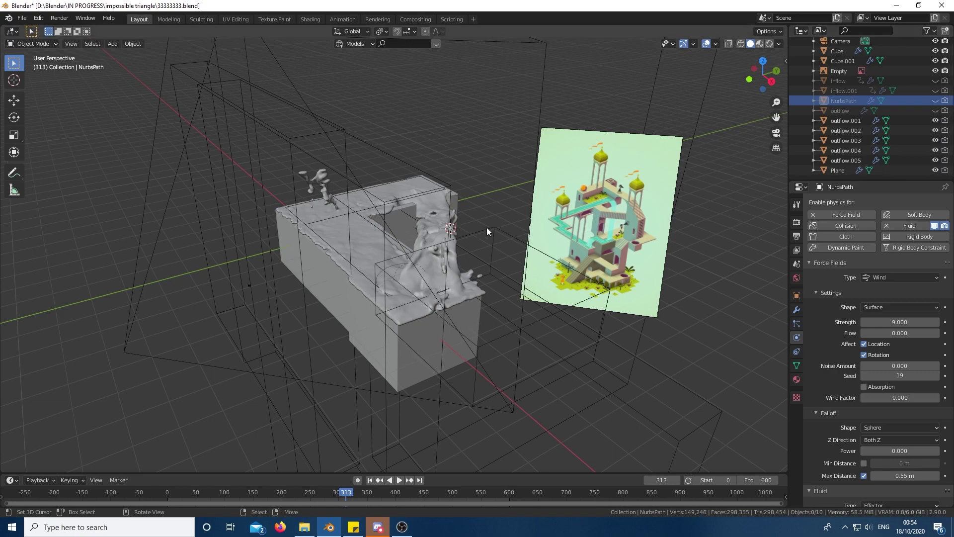
middle_click_drag(487, 228, 509, 226)
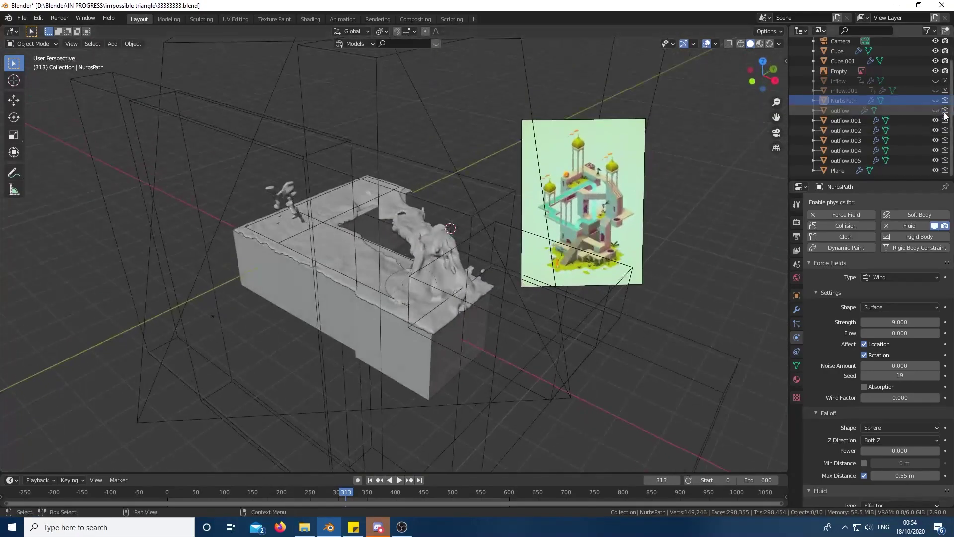
left_click(935, 120)
left_click(935, 131)
left_click(935, 140)
left_click(936, 150)
left_click(935, 160)
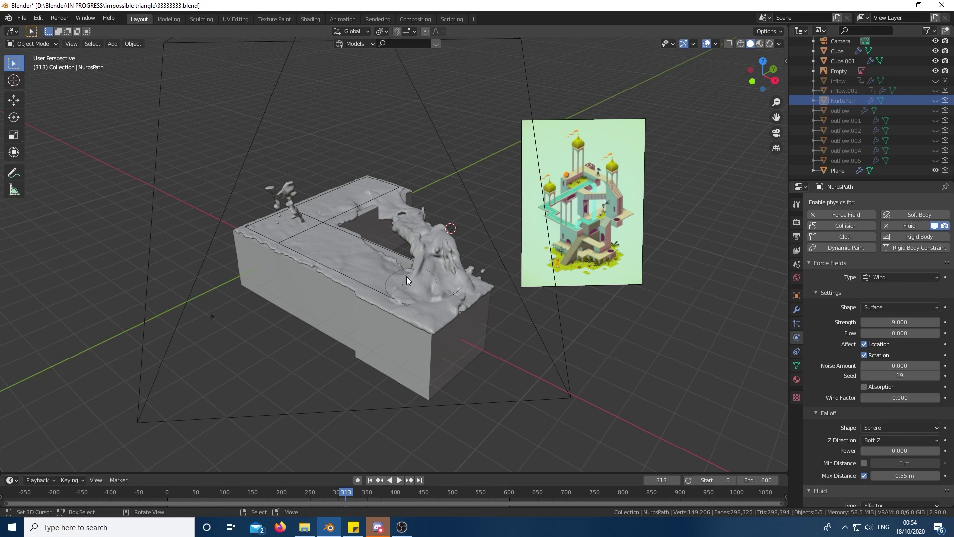
Step: Select the Cube.001 water mesh, examine where the stream lands on the channel, and go to frame 200
scroll(406, 276, "up", 2)
middle_click_drag(491, 296, 442, 283)
left_click(446, 287)
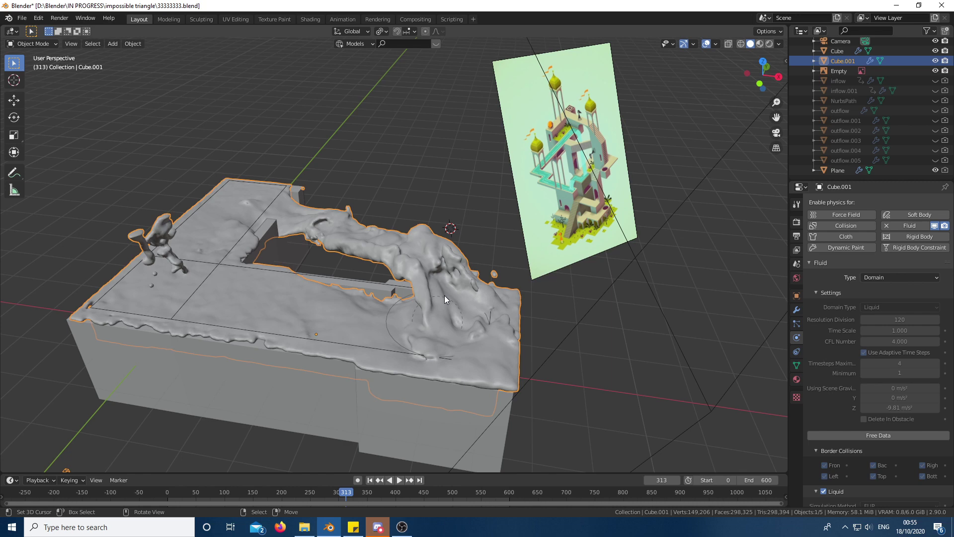
right_click(296, 293, "shift")
middle_click_drag(297, 293, 329, 302)
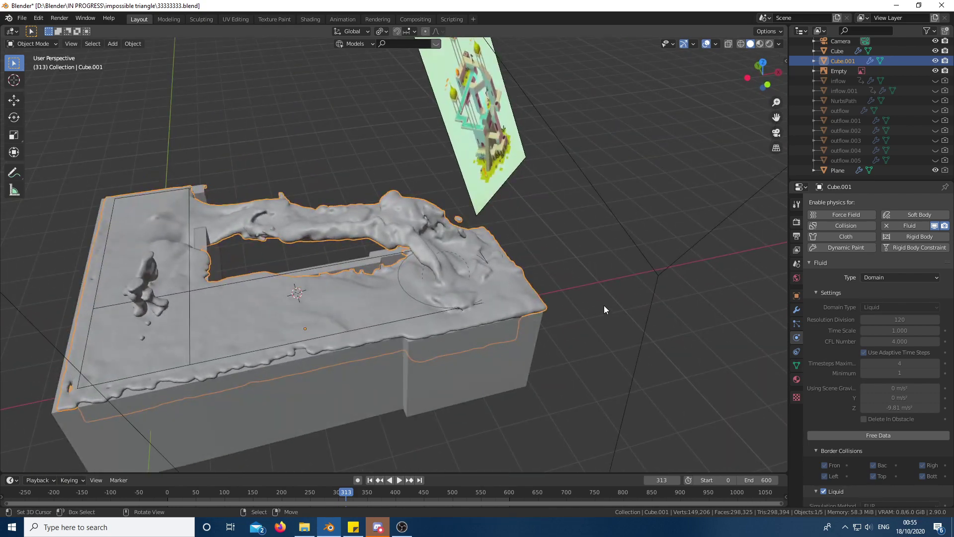
middle_click_drag(618, 261, 435, 273)
key("Down")
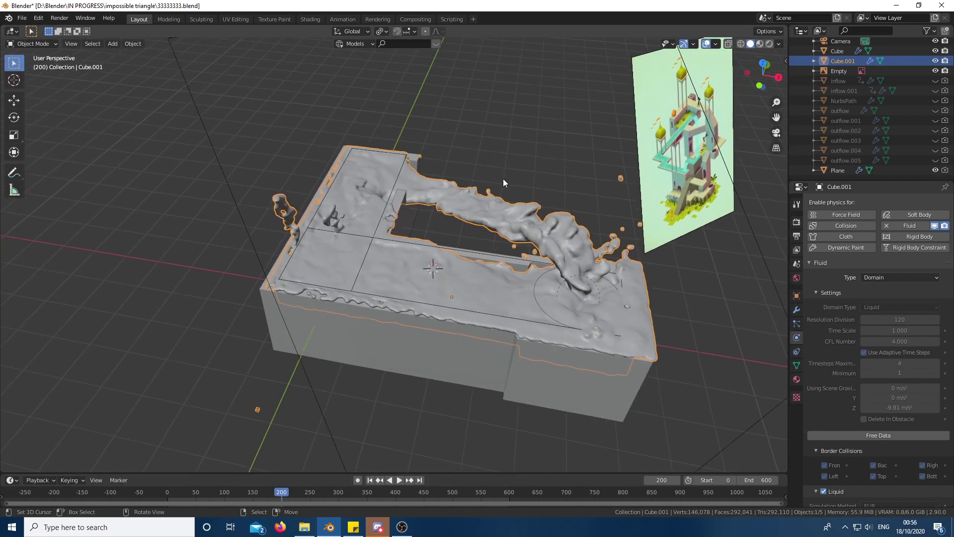
Step: Switch the viewport to rendered shading, select the Cube channel and inspect the rendered stream close up
left_click(770, 43)
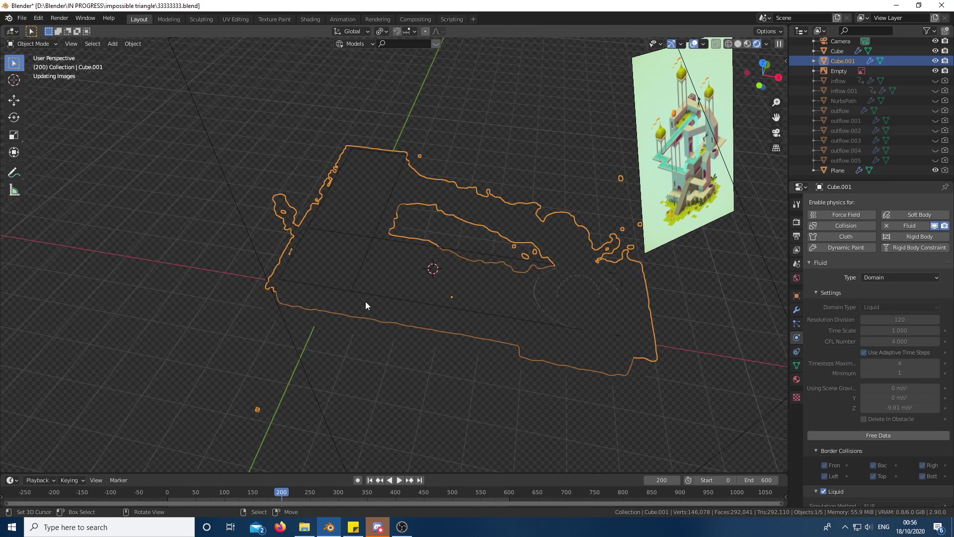
left_click(364, 321)
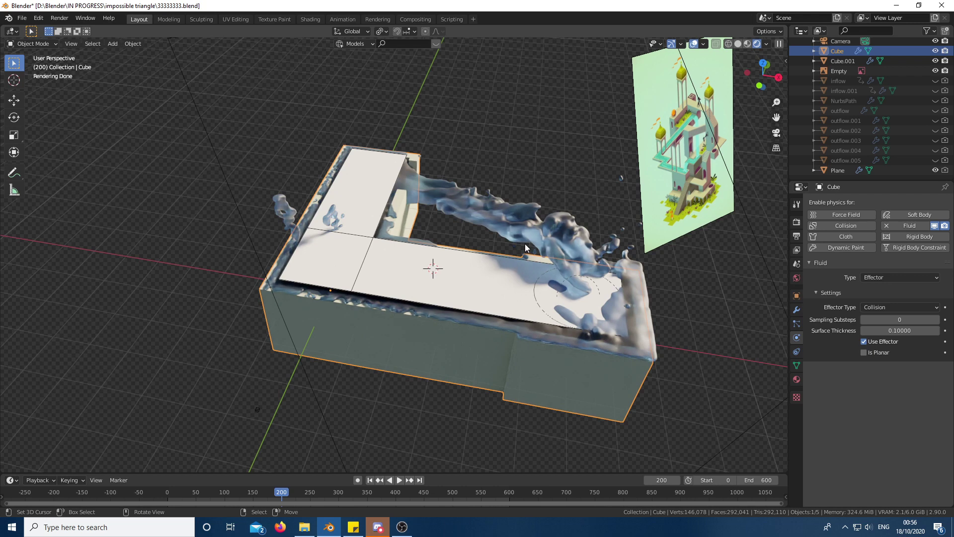
mouse_move(702, 136)
middle_mouse_down()
mouse_move(648, 130)
mouse_move(714, 189)
middle_mouse_up()
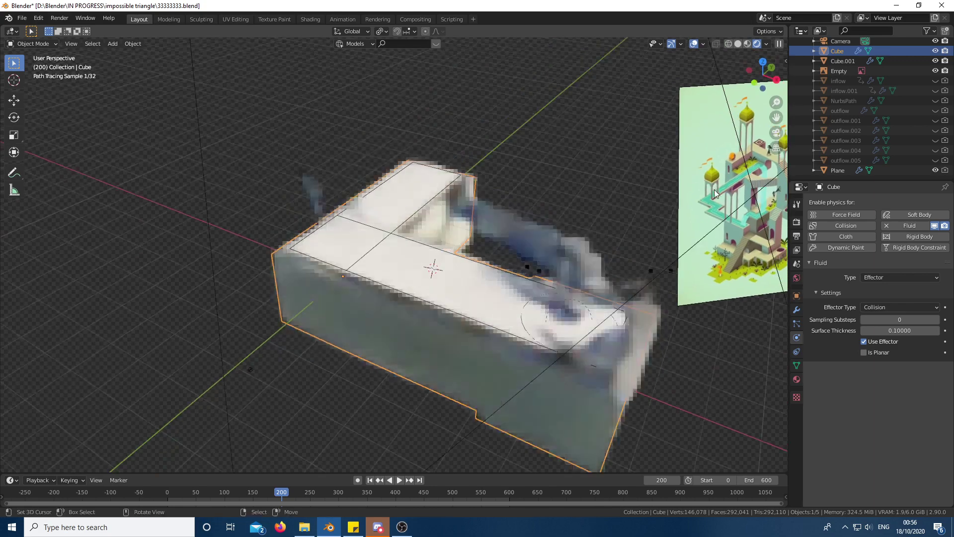
right_click(714, 190, "shift")
scroll(714, 190, "down", 1)
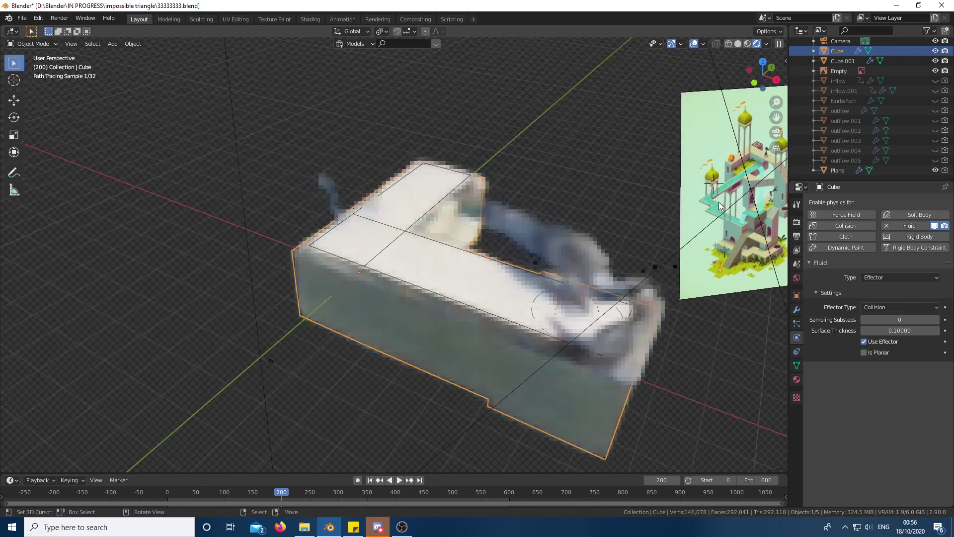
left_click(565, 241)
middle_click_drag(566, 241, 568, 271)
scroll(569, 272, "up", 3)
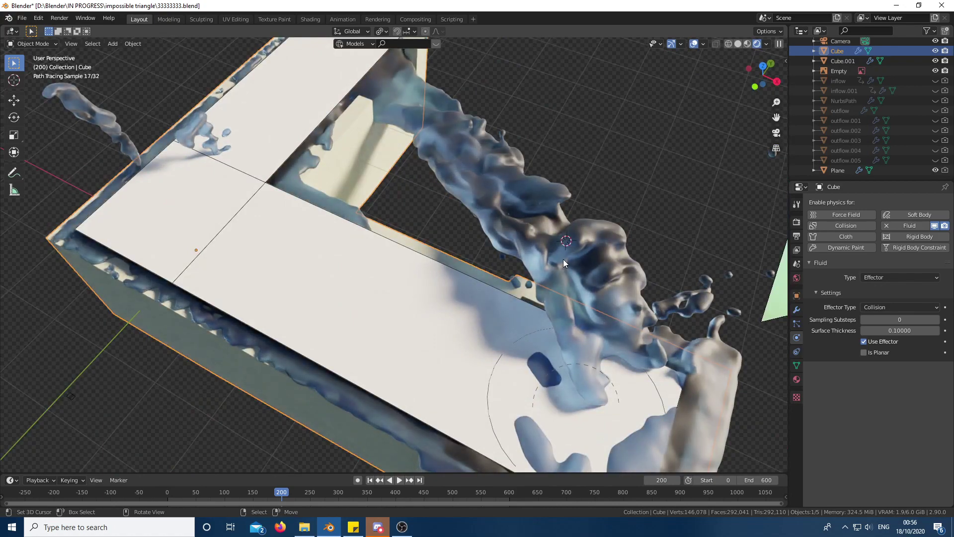
scroll(562, 258, "down", 2)
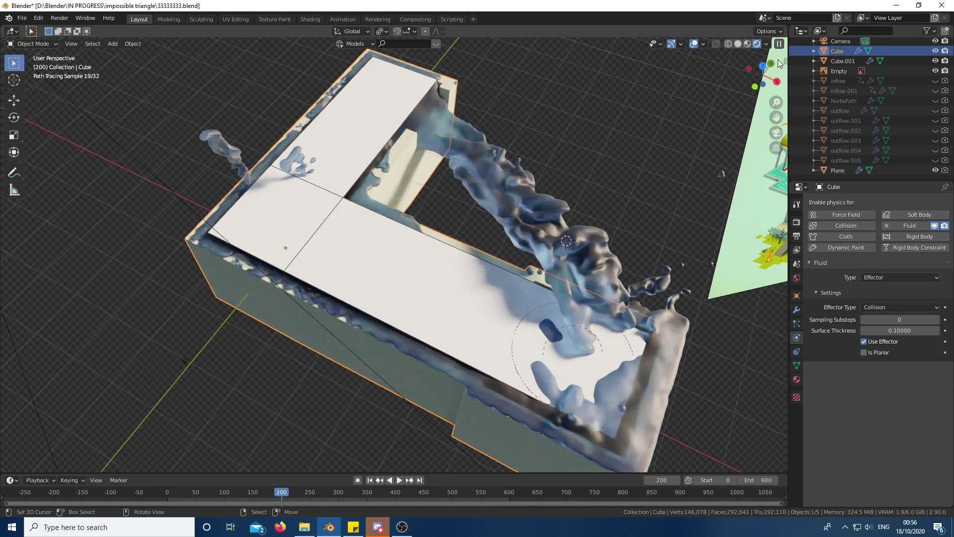
Step: Turn off the transparent film background in the scene's render settings
left_click(797, 251)
left_click(797, 235)
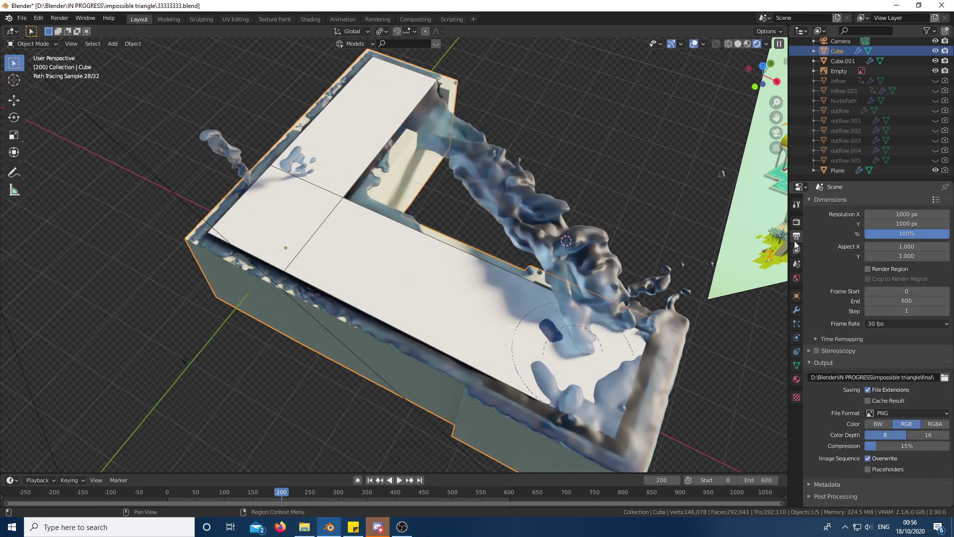
left_click(796, 222)
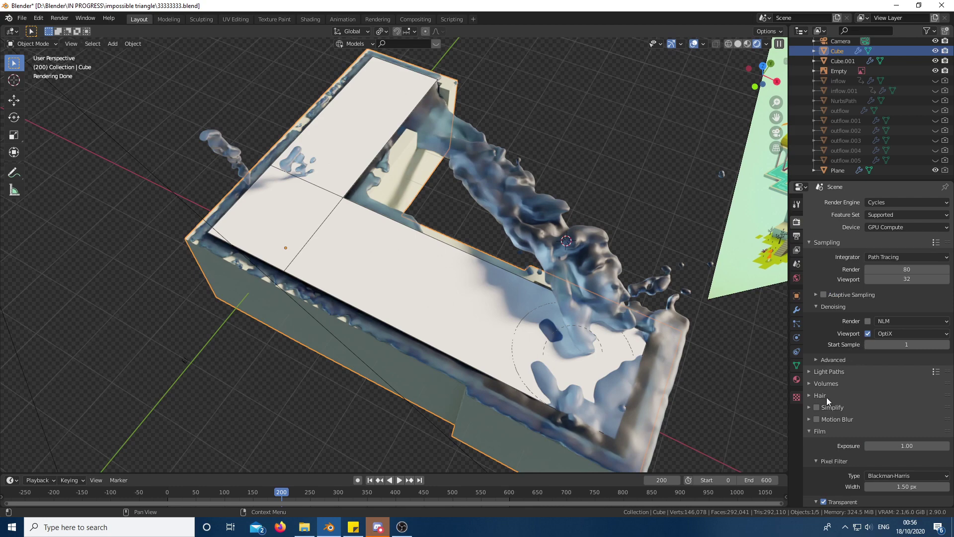
scroll(821, 373, "down", 3)
left_click(824, 442)
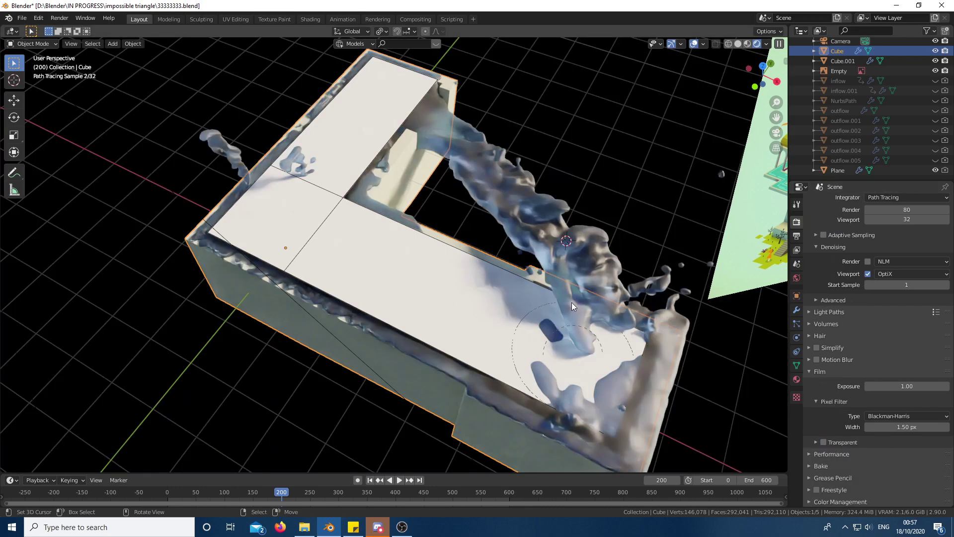
Step: Look at the triangle through the orthographic camera and switch the viewport to solid shading
mouse_move(571, 302)
middle_mouse_down()
mouse_move(649, 214)
mouse_move(628, 222)
mouse_move(636, 205)
middle_mouse_up()
key("KP_0")
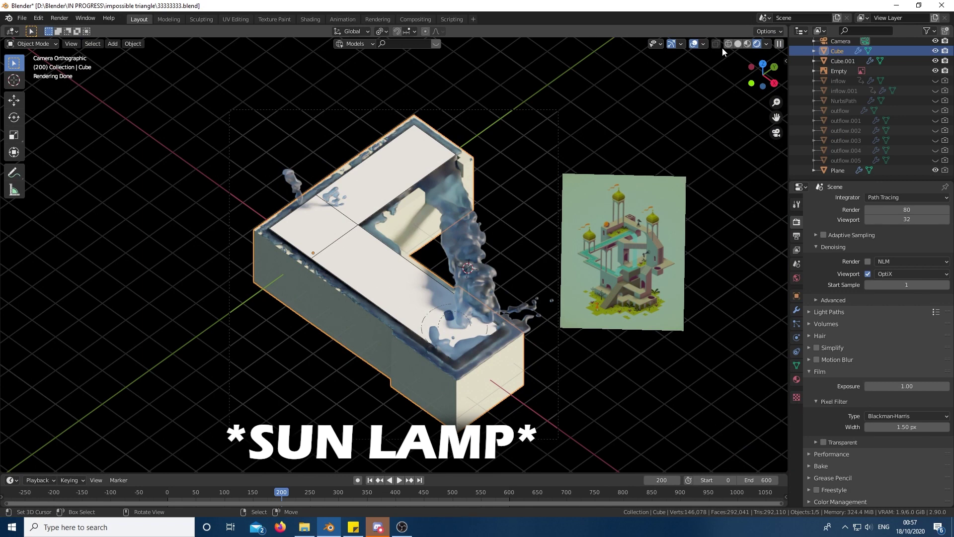
left_click(738, 44)
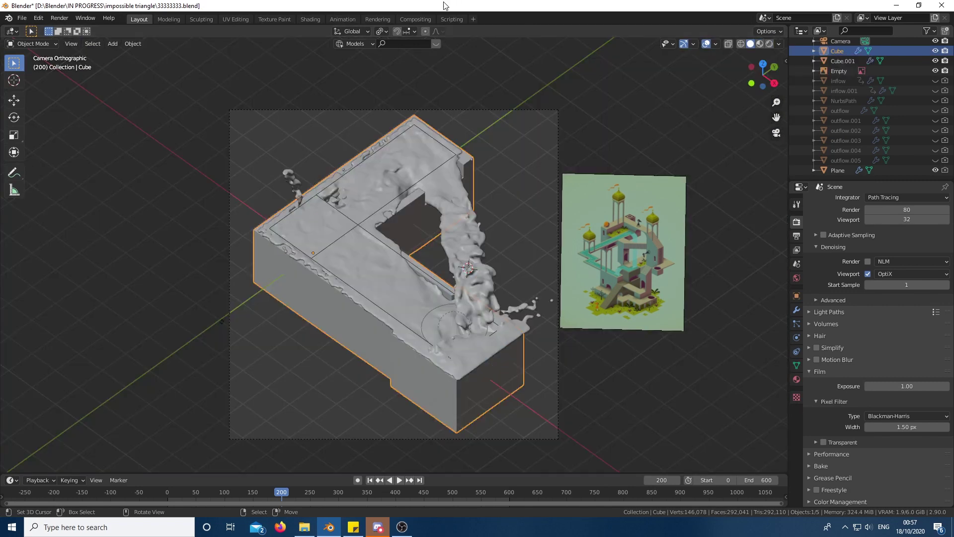
Step: Go to the Compositing workspace, bring the whole node tree into view and move the Denoise node slightly closer to Render Layers
left_click(416, 20)
scroll(461, 206, "up", 4)
middle_click_drag(465, 214, 475, 219)
left_click_drag(290, 277, 302, 183)
left_click(373, 177)
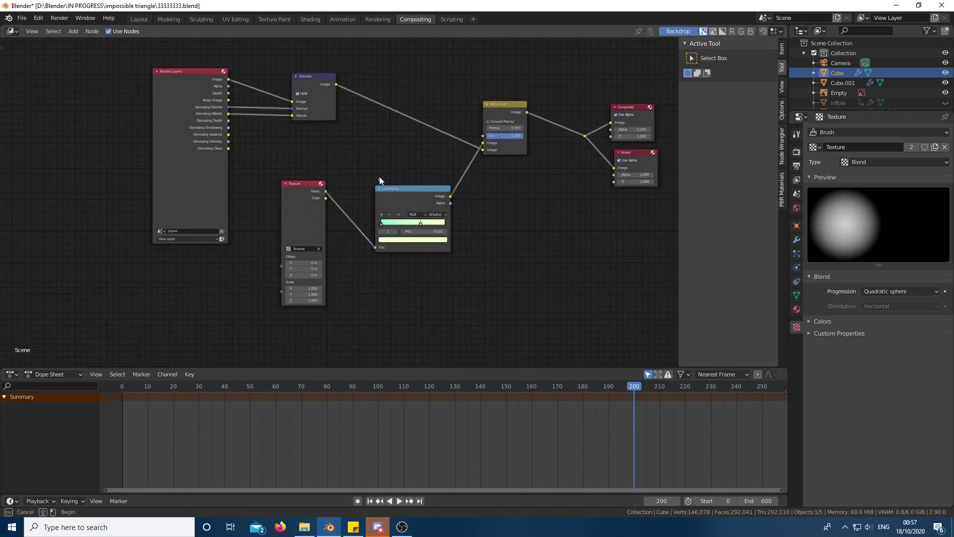
middle_click_drag(292, 127, 326, 158)
left_click_drag(356, 130, 362, 128)
middle_click_drag(485, 174, 422, 189)
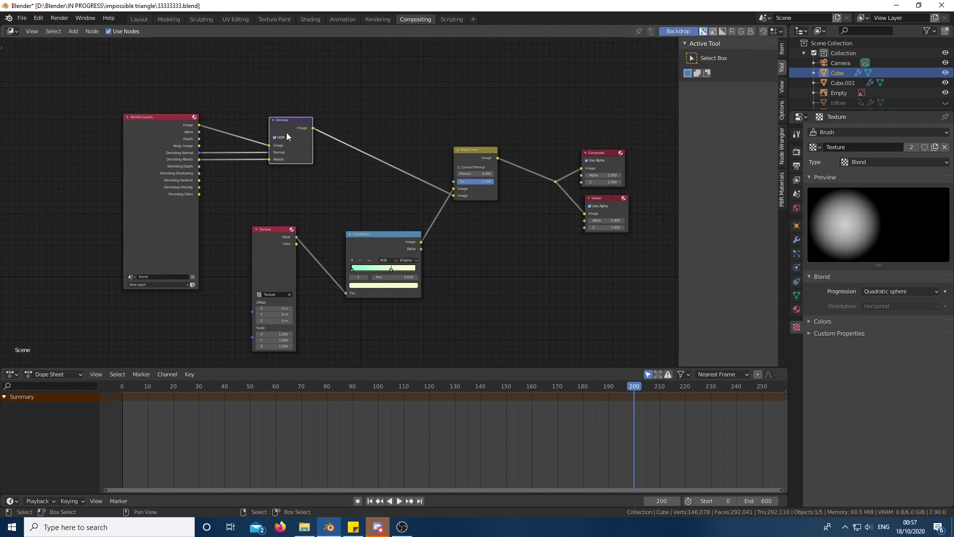
left_click_drag(288, 126, 278, 127)
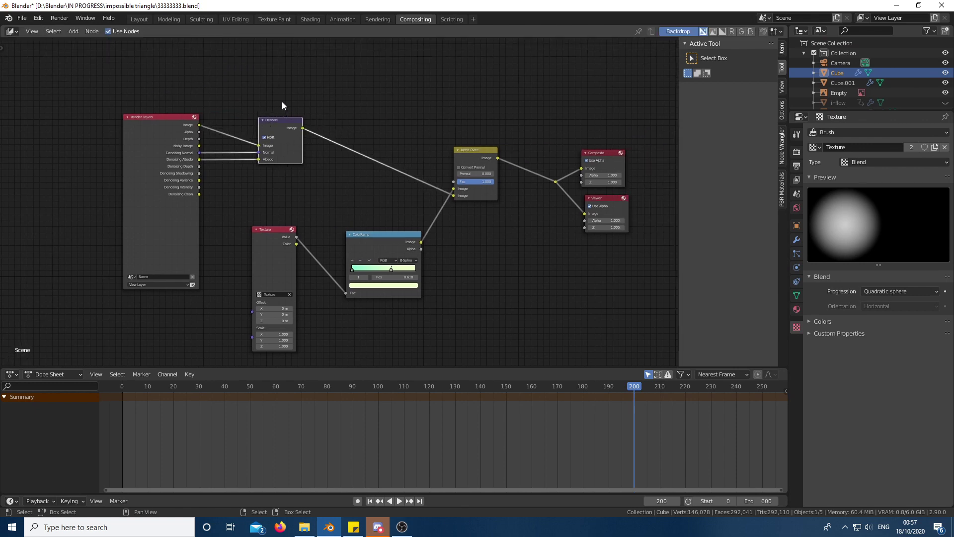
Step: Move the ColorRamp node slightly up, between the Texture and Alpha Over nodes
scroll(286, 149, "up", 4)
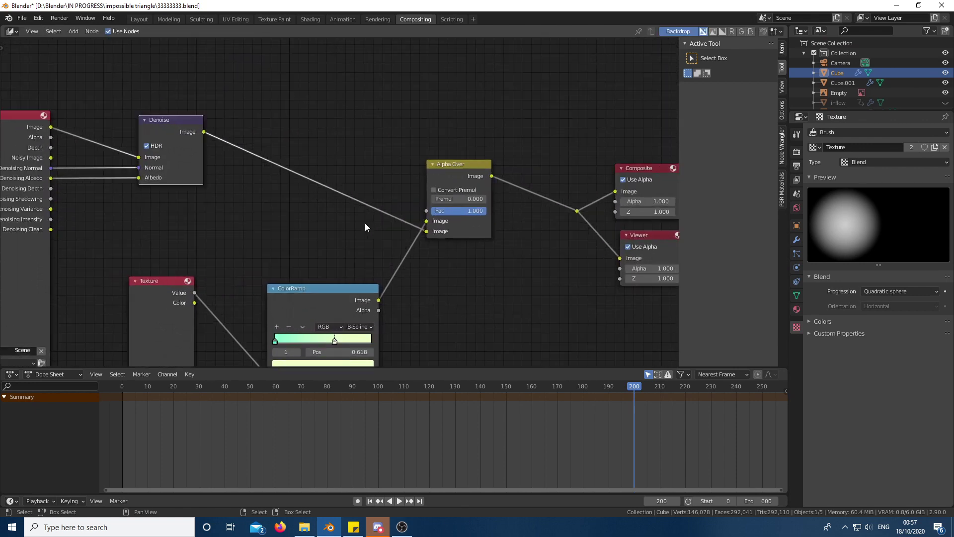
scroll(365, 222, "up", 1)
middle_click_drag(364, 222, 361, 191)
left_click_drag(319, 264, 314, 228)
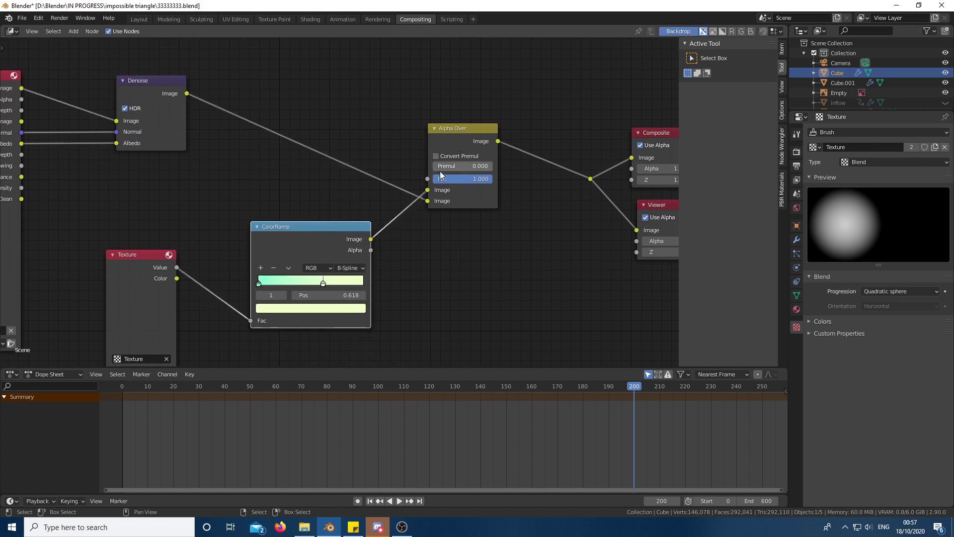
Step: Examine how the blend Texture and ColorRamp feed the Alpha Over node, and review the complete compositing node tree
middle_click_drag(442, 230, 497, 197)
middle_click_drag(266, 262, 301, 212)
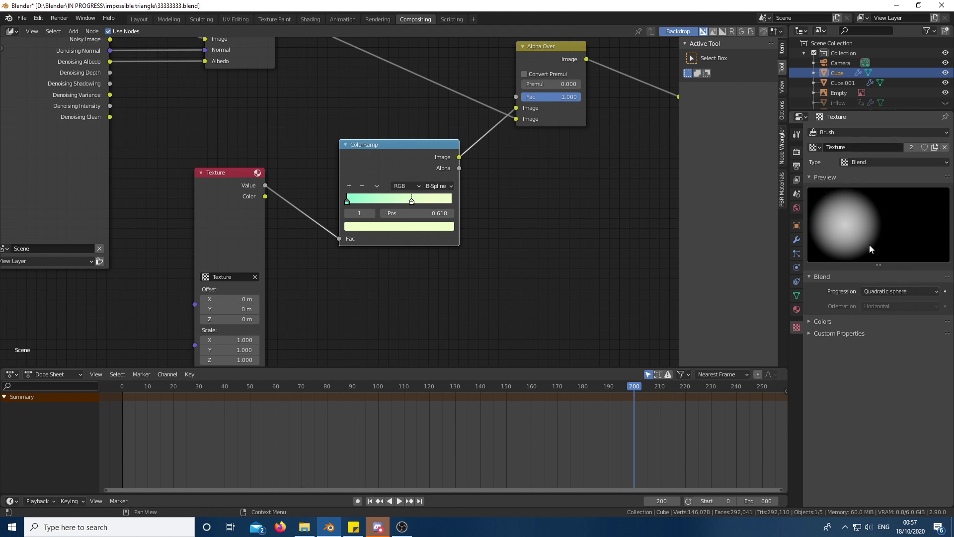
middle_click_drag(374, 207, 338, 231)
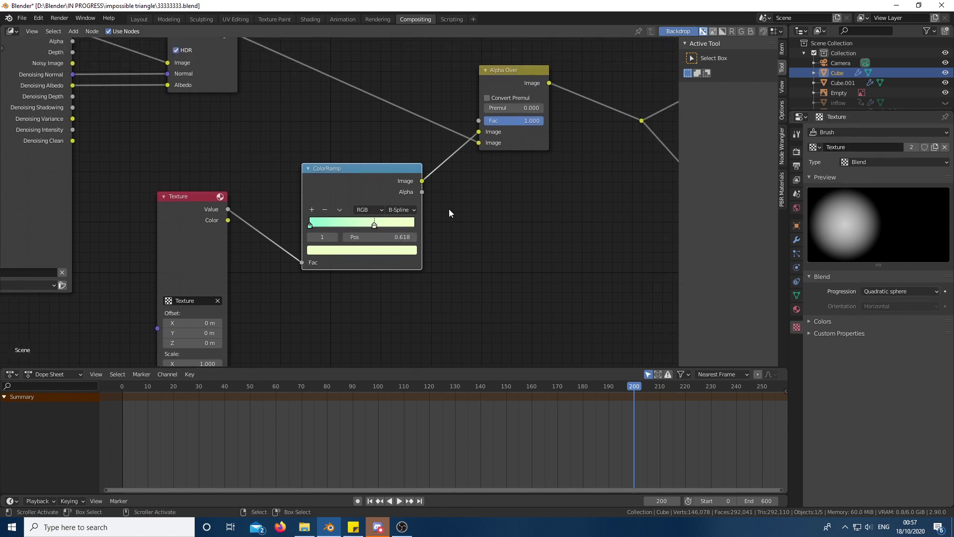
middle_click_drag(504, 197, 402, 237)
scroll(386, 215, "down", 2)
middle_click_drag(369, 204, 437, 201)
scroll(437, 202, "down", 2)
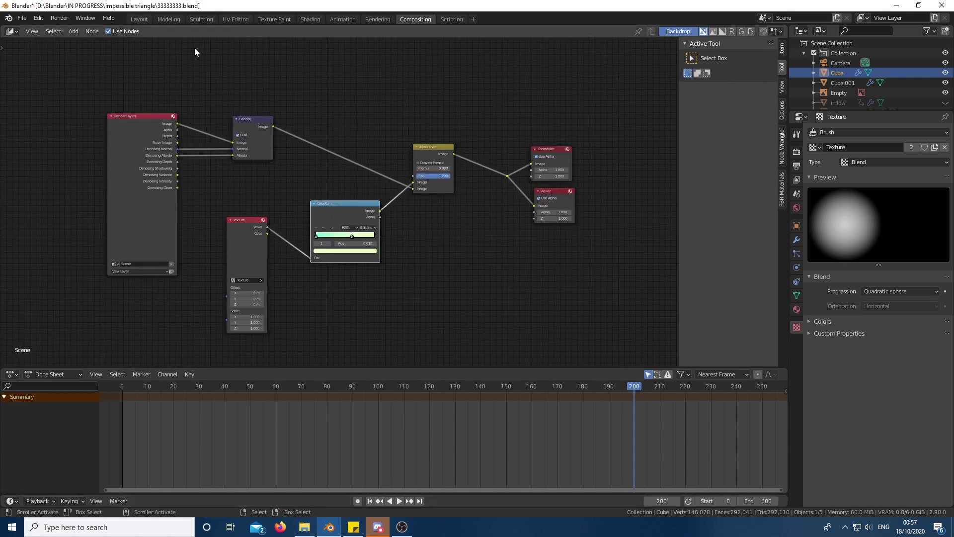
Step: Return to the Layout workspace and examine the impossible-building reference image beside the model up close
left_click(135, 19)
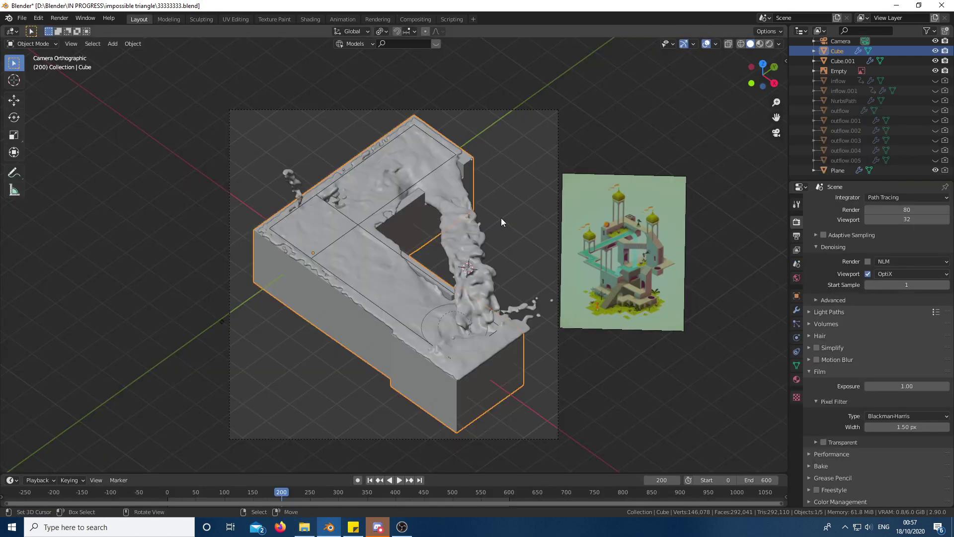
middle_click_drag(616, 262, 283, 229, "shift")
scroll(448, 244, "up", 3)
scroll(283, 228, "up", 4)
scroll(282, 231, "up", 2)
mouse_move(376, 228)
middle_mouse_down()
mouse_move(368, 201)
mouse_move(372, 215)
mouse_move(361, 221)
middle_mouse_up()
scroll(369, 201, "down", 4)
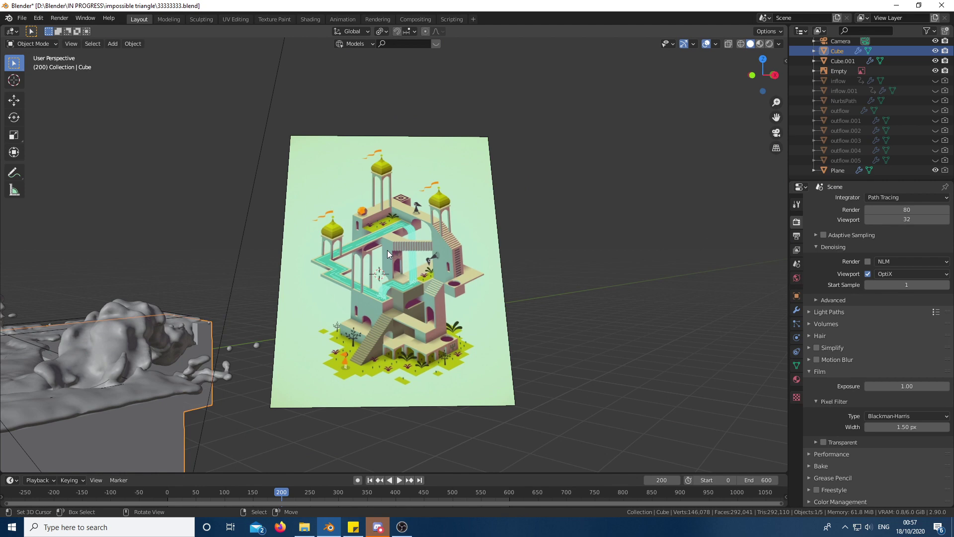
middle_click_drag(357, 201, 365, 219)
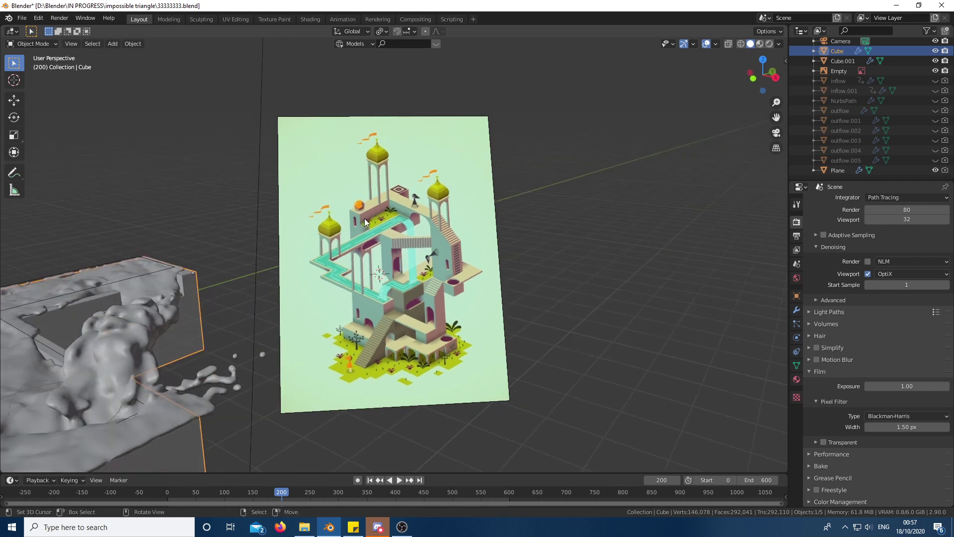
scroll(350, 211, "down", 4)
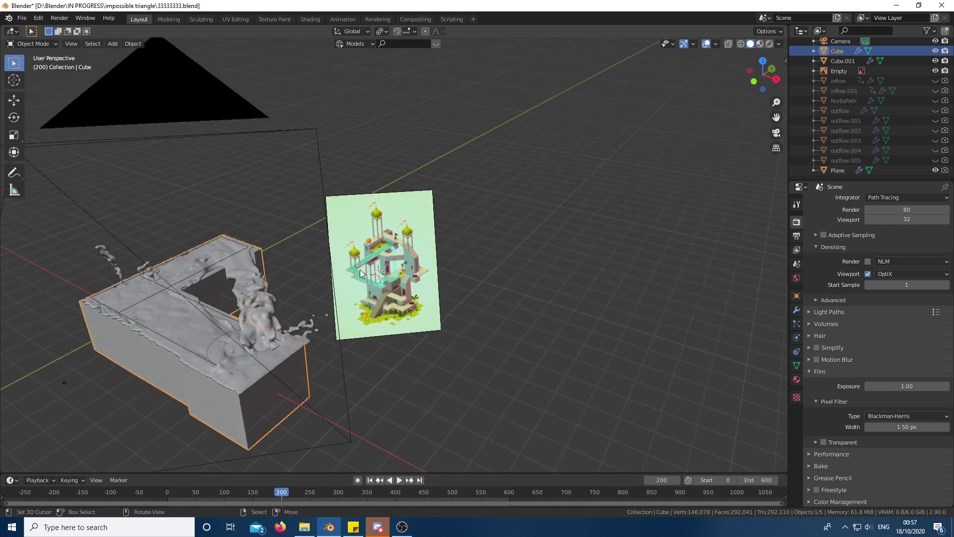
Step: Go back to the camera view and frame the triangle together with the reference image
key("KP_0")
scroll(362, 276, "down", 2)
middle_click_drag(363, 278, 521, 282, "shift")
scroll(286, 493, "down", 1)
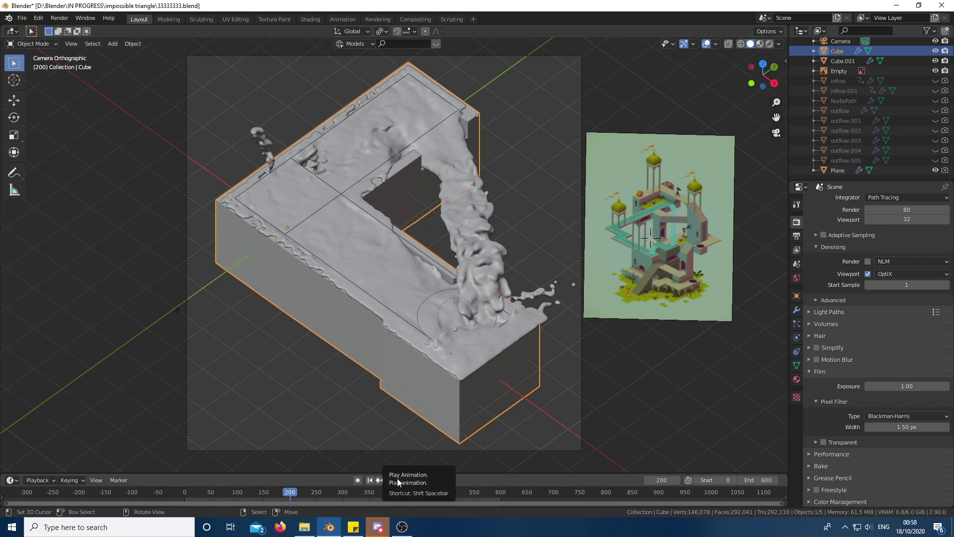
left_click(401, 528)
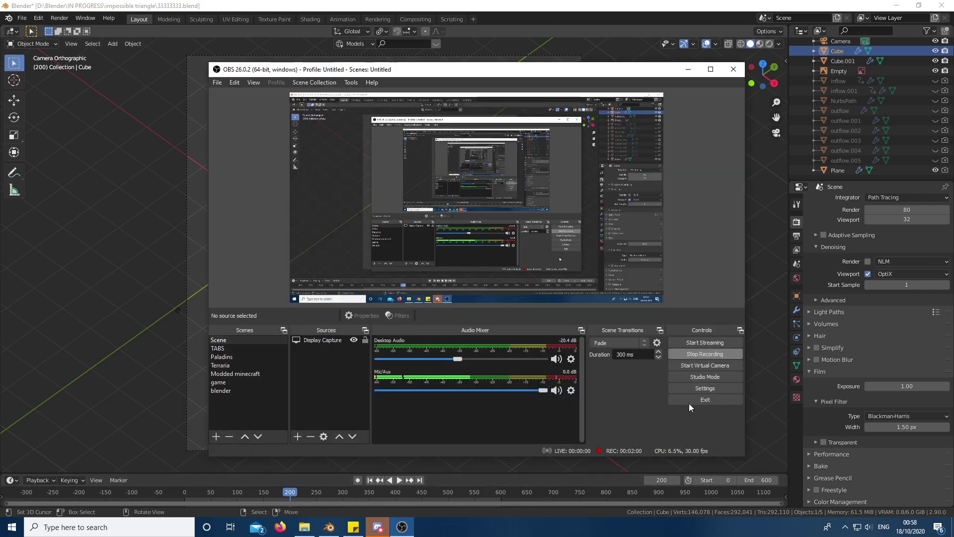